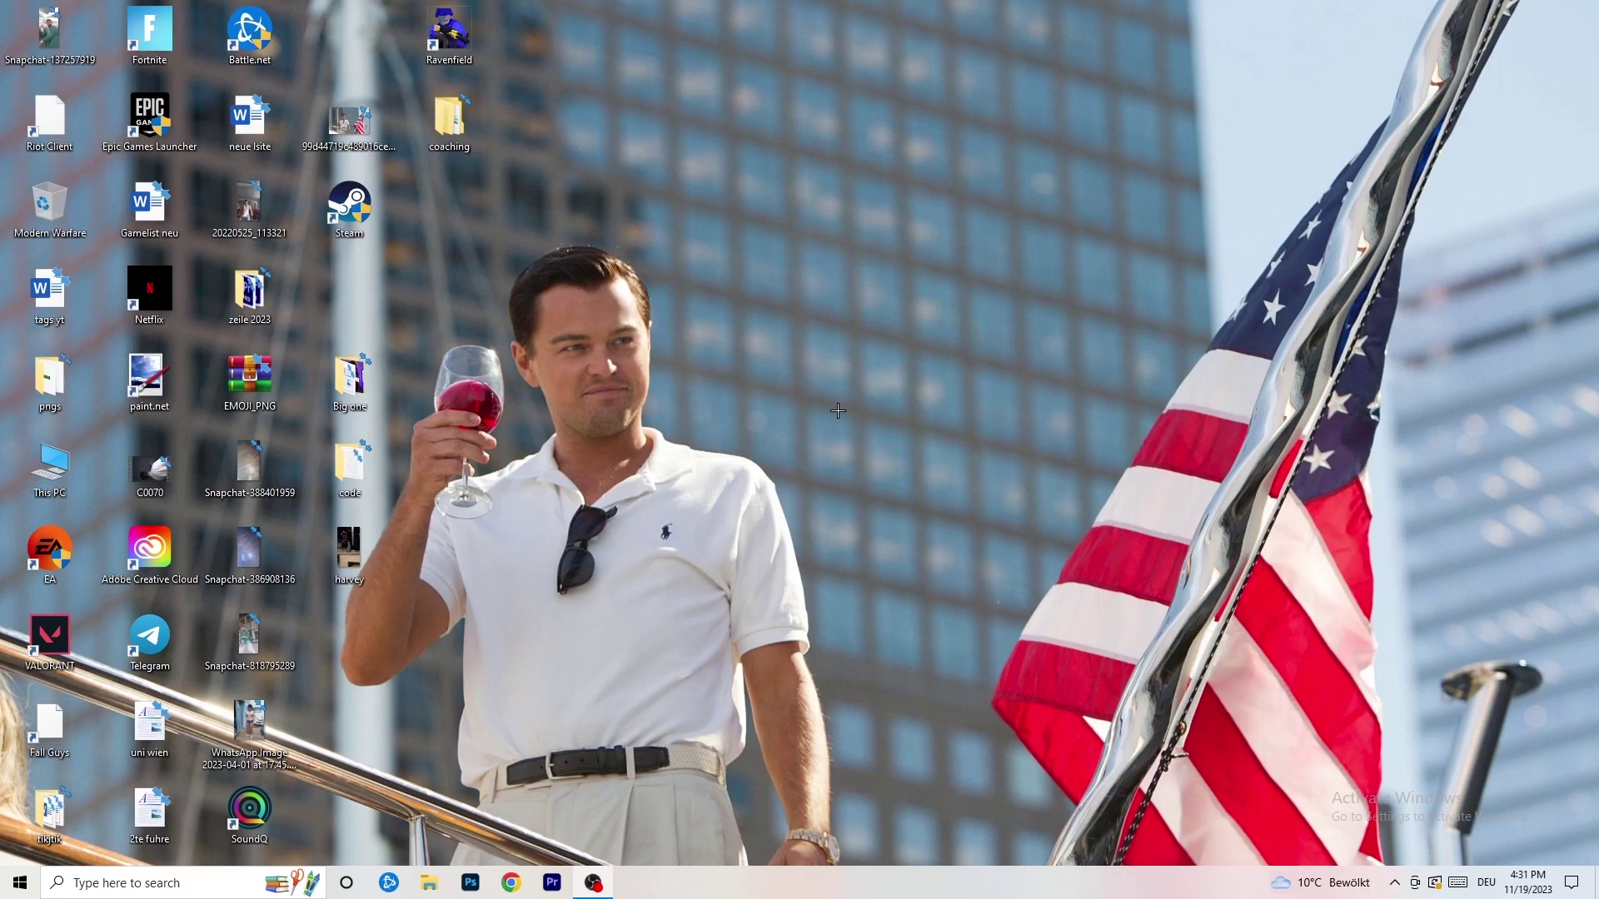
Open the NVIDIA Control Panel and start creating a custom resolution for the display
{"action": "right_click", "coordinate": [859, 297]}
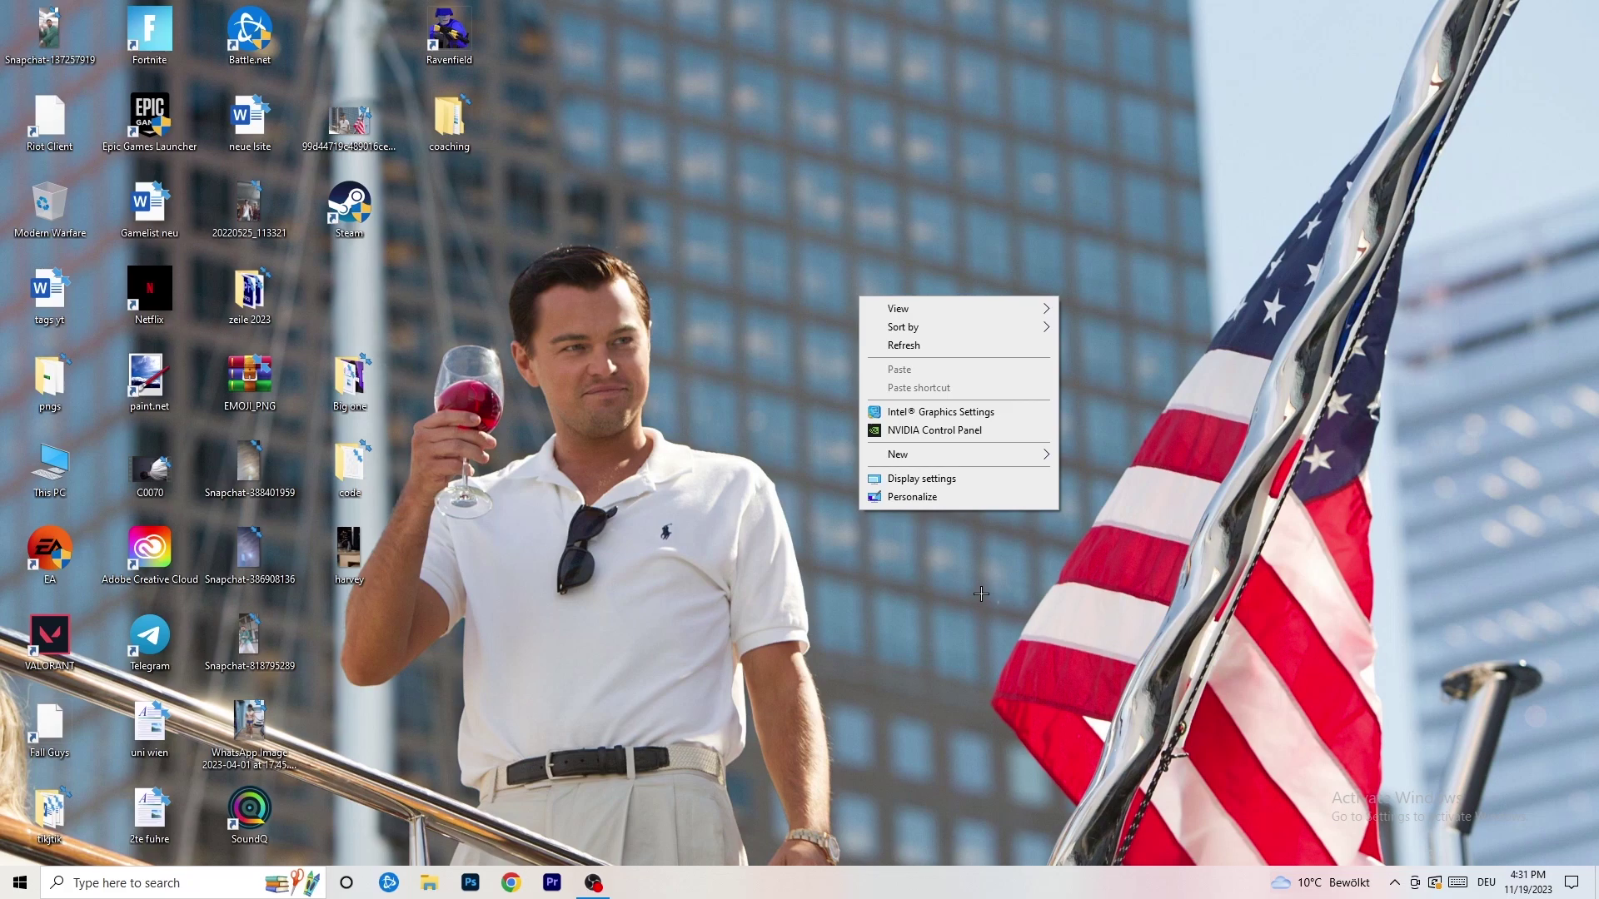
{"action": "left_click", "coordinate": [916, 431]}
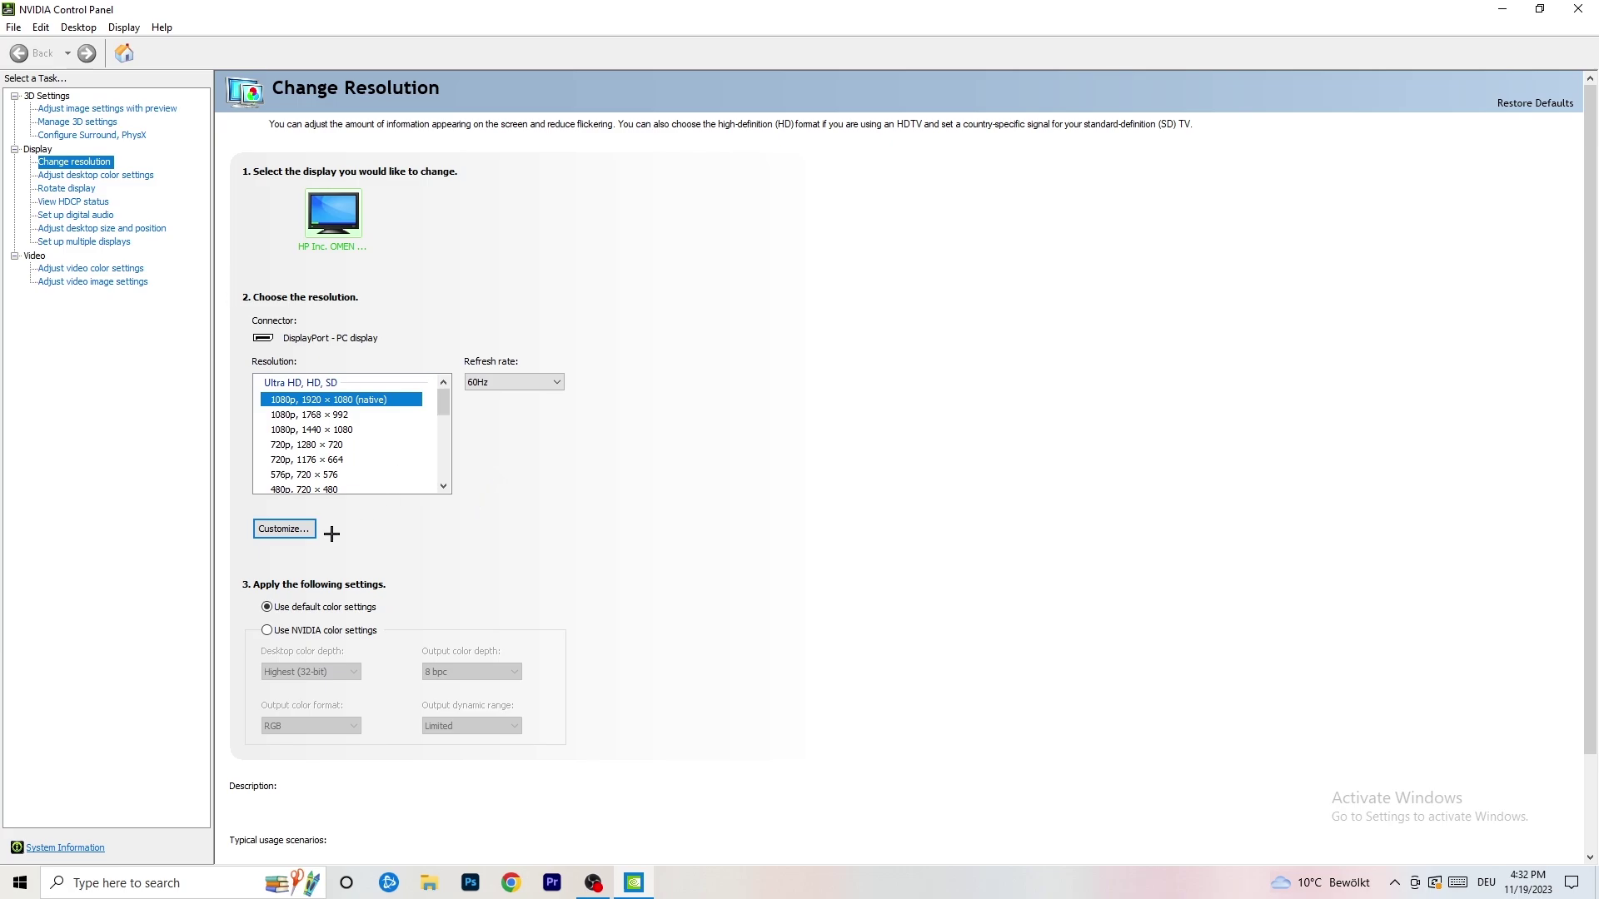
{"action": "left_click", "coordinate": [296, 528]}
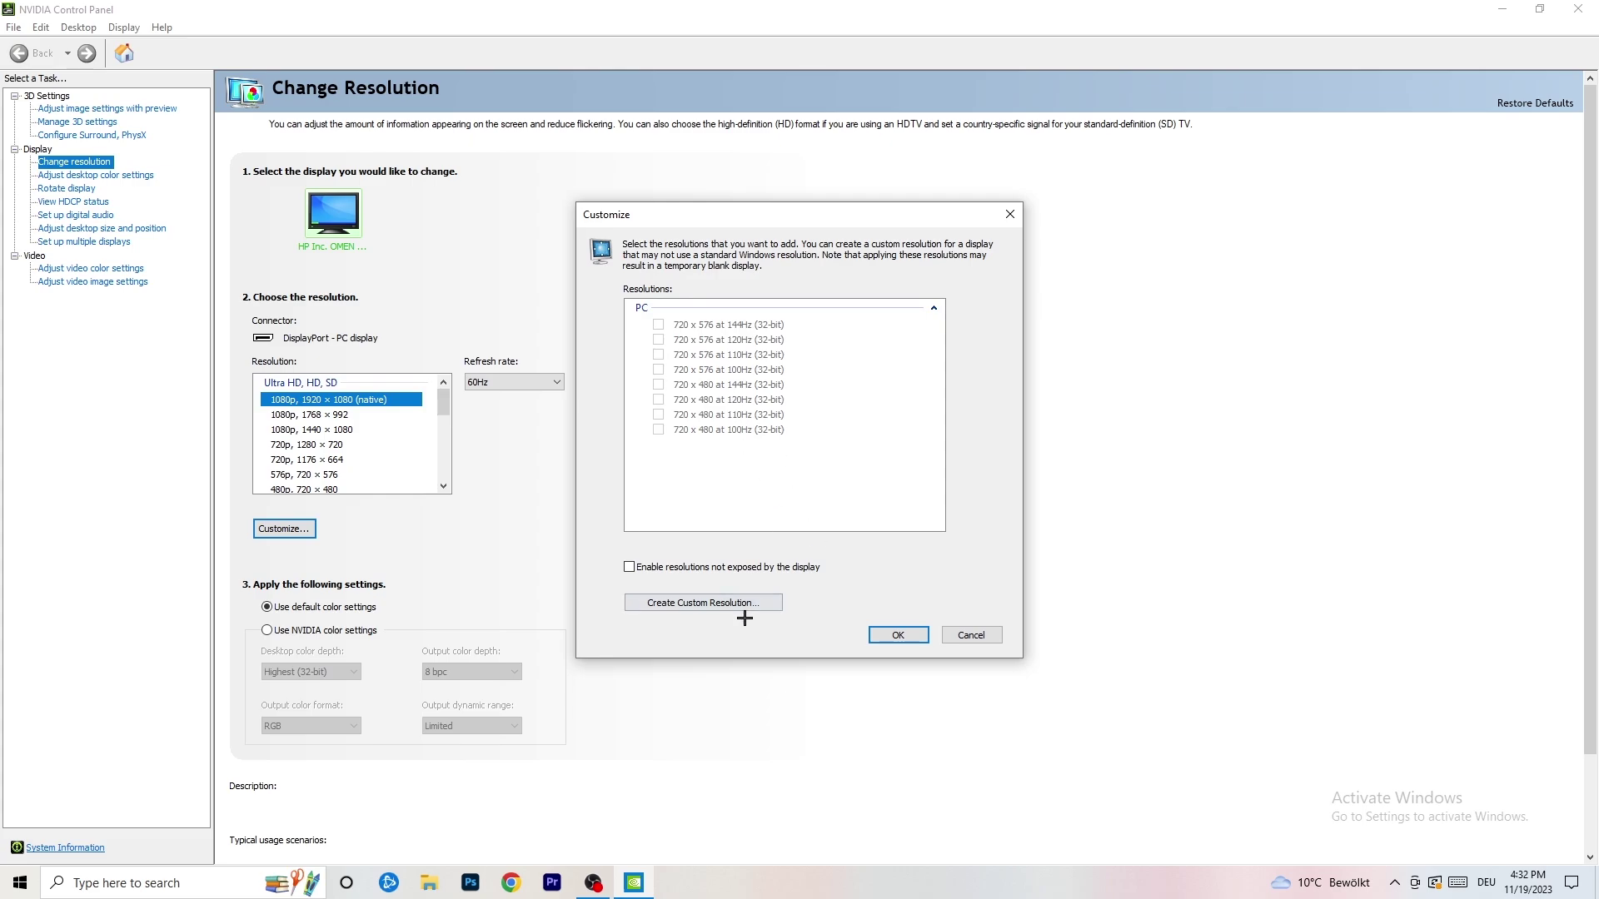
{"action": "left_click", "coordinate": [728, 601]}
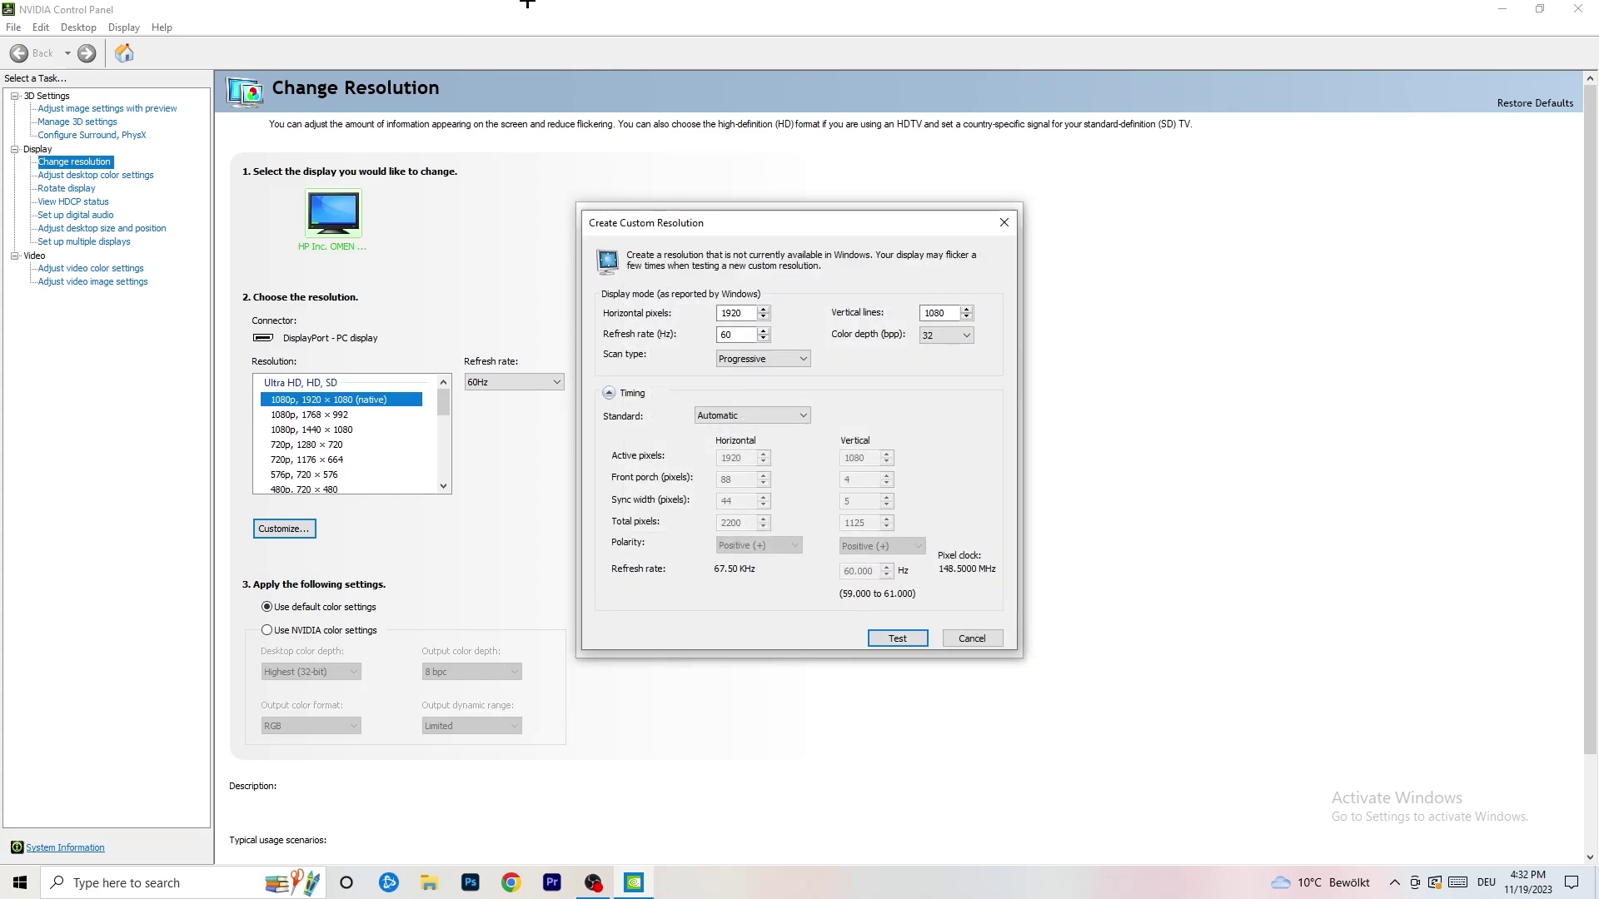
Set the custom resolution to 1440 horizontal pixels by 1040 vertical lines with the Progressive scan type
{"action": "double_click", "coordinate": [748, 314]}
{"action": "type", "text": "1140"}
{"action": "key", "text": "Tab"}
{"action": "type", "text": "1040"}
{"action": "left_click", "coordinate": [758, 359]}
{"action": "left_click", "coordinate": [868, 358]}
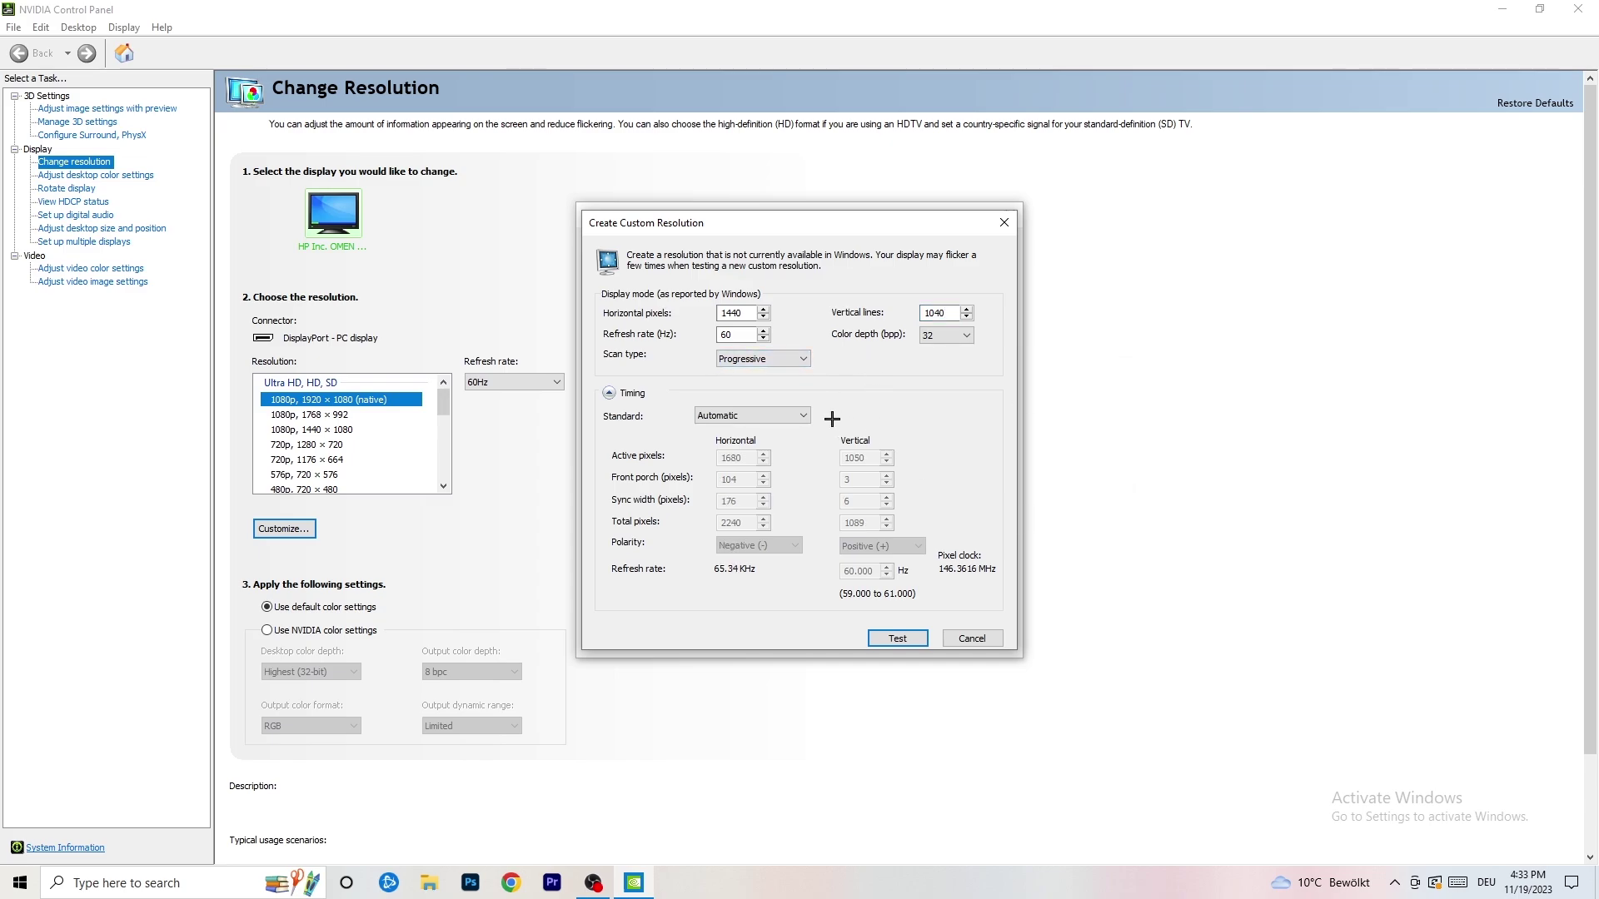
Set the custom resolution's timing standard to CVT reduced blank
{"action": "left_click", "coordinate": [772, 416]}
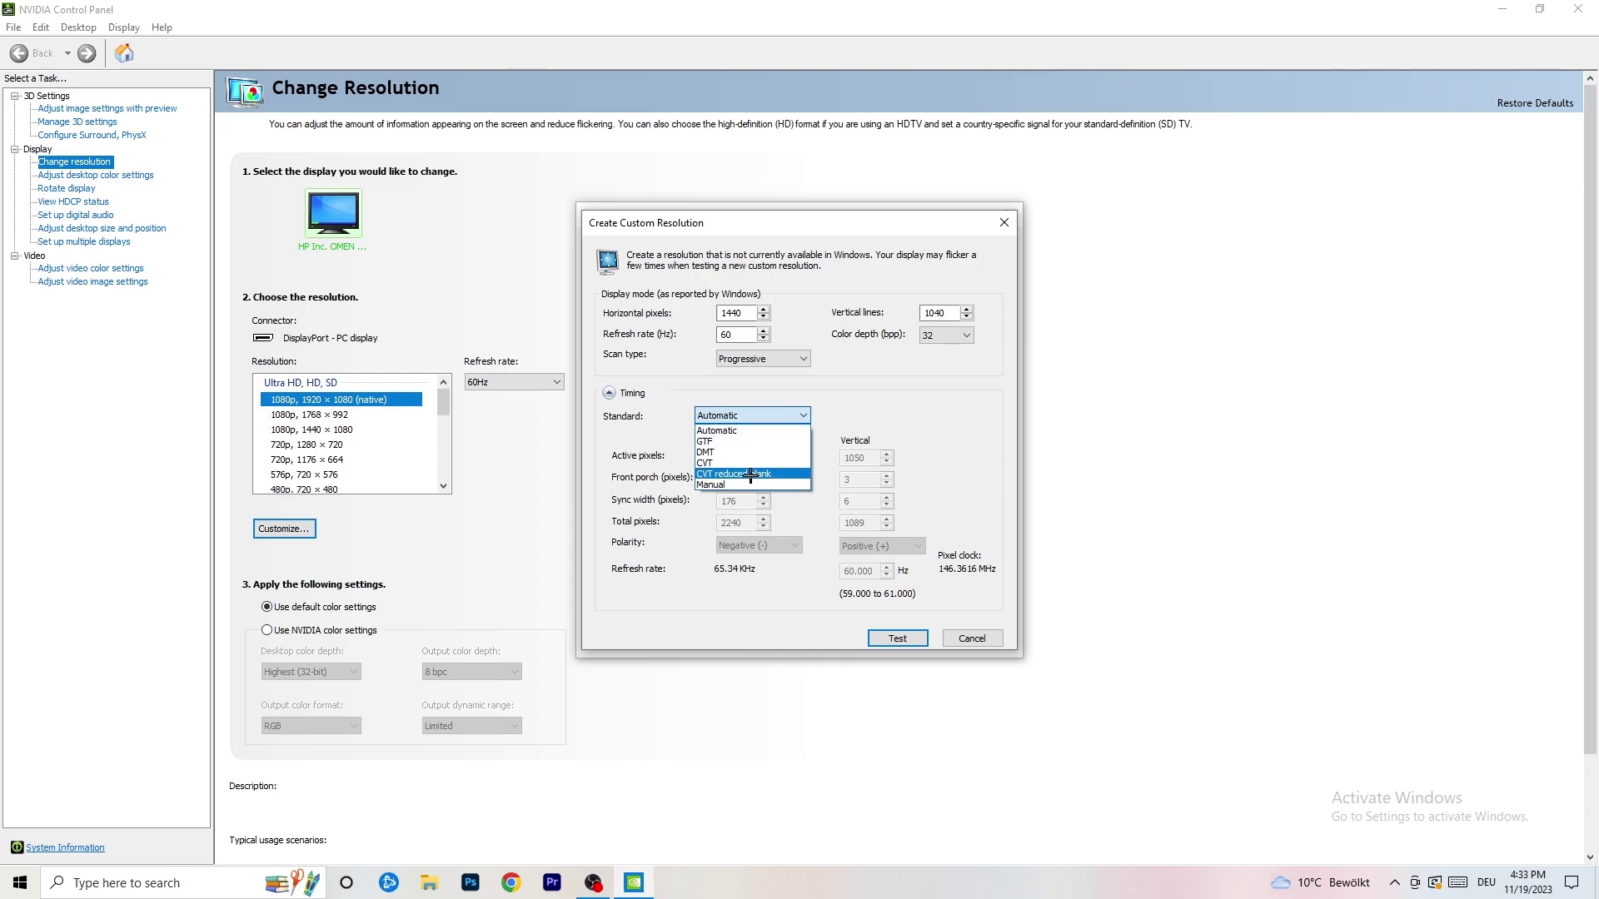
{"action": "left_click", "coordinate": [881, 426]}
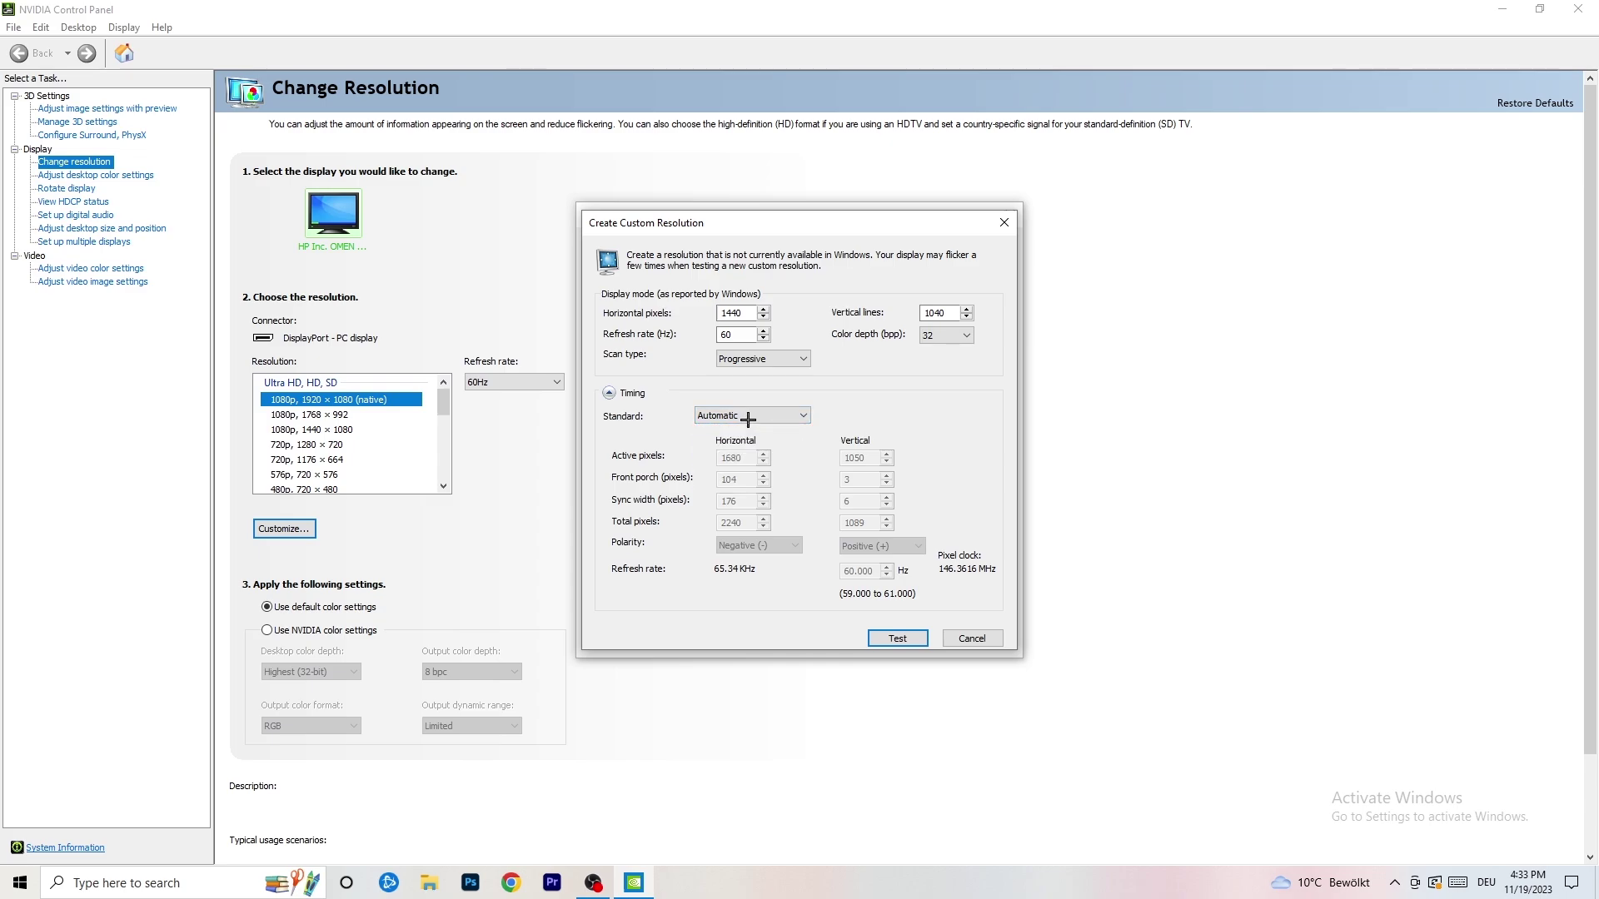
{"action": "left_click", "coordinate": [749, 415]}
{"action": "left_click", "coordinate": [921, 398]}
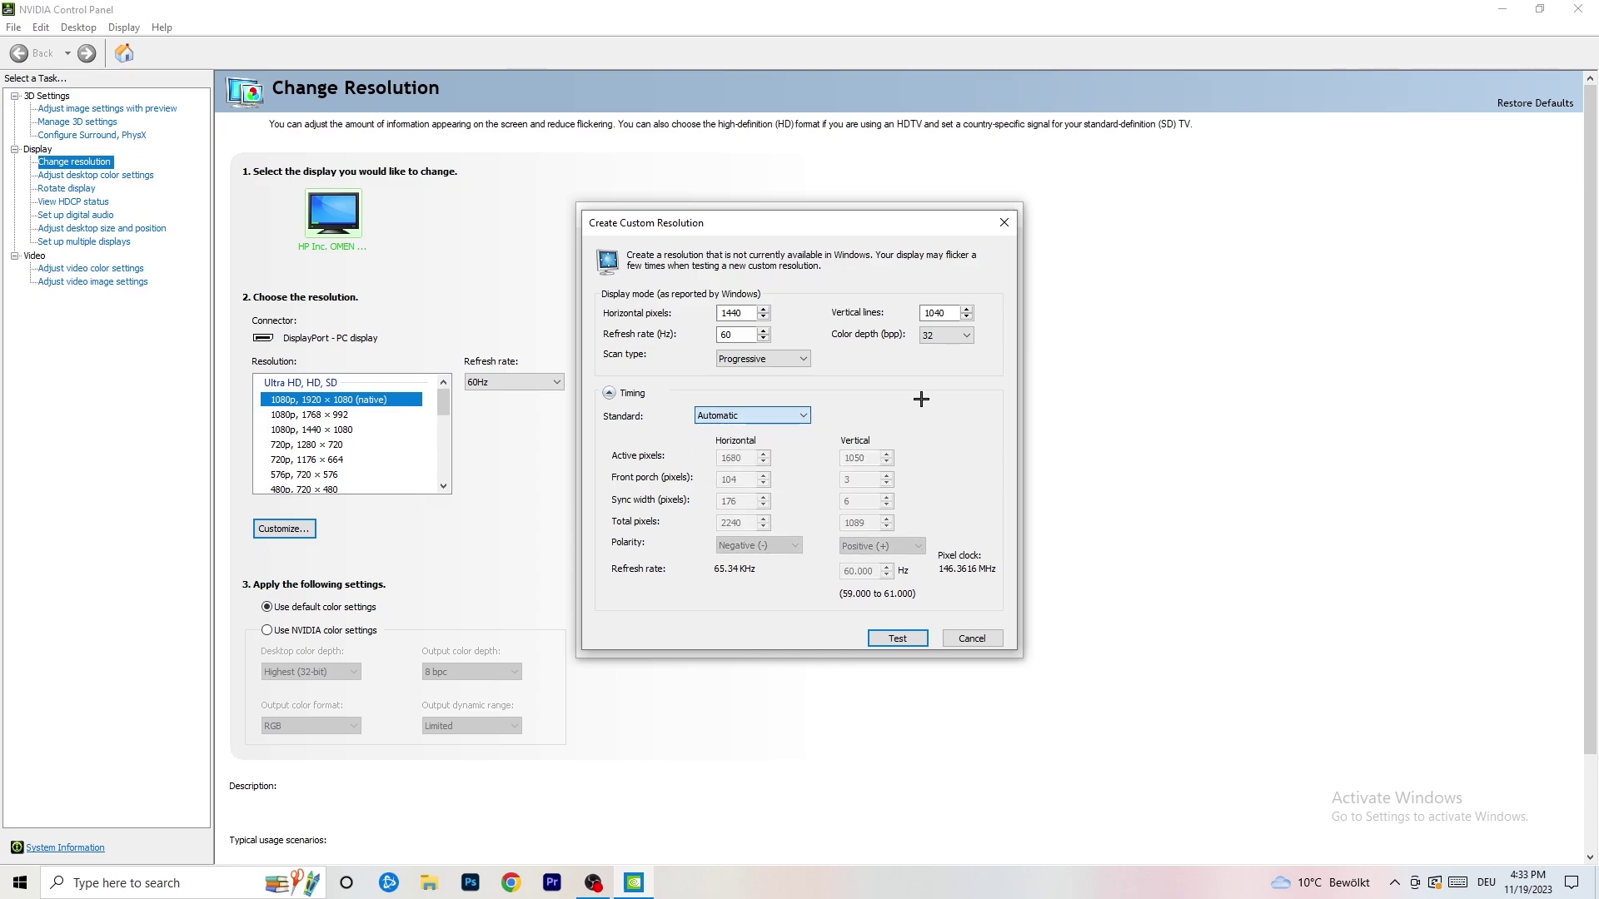
{"action": "left_click", "coordinate": [750, 415]}
{"action": "left_click", "coordinate": [754, 462]}
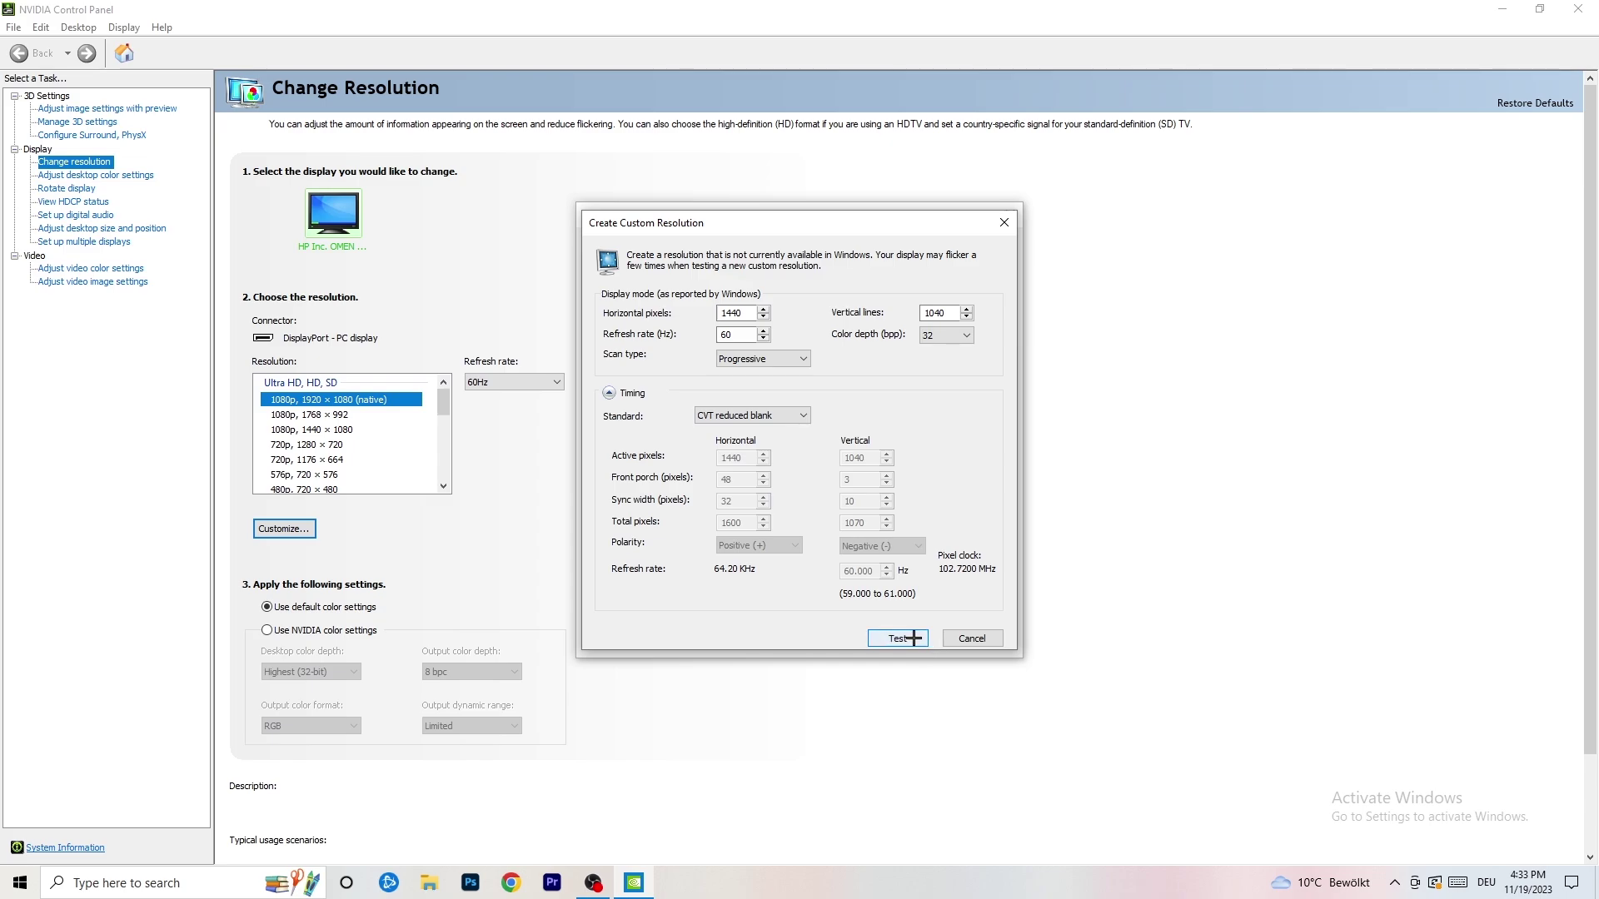
Discard the custom resolution and close the NVIDIA Control Panel
{"action": "left_click", "coordinate": [1010, 216]}
{"action": "left_click", "coordinate": [1011, 215]}
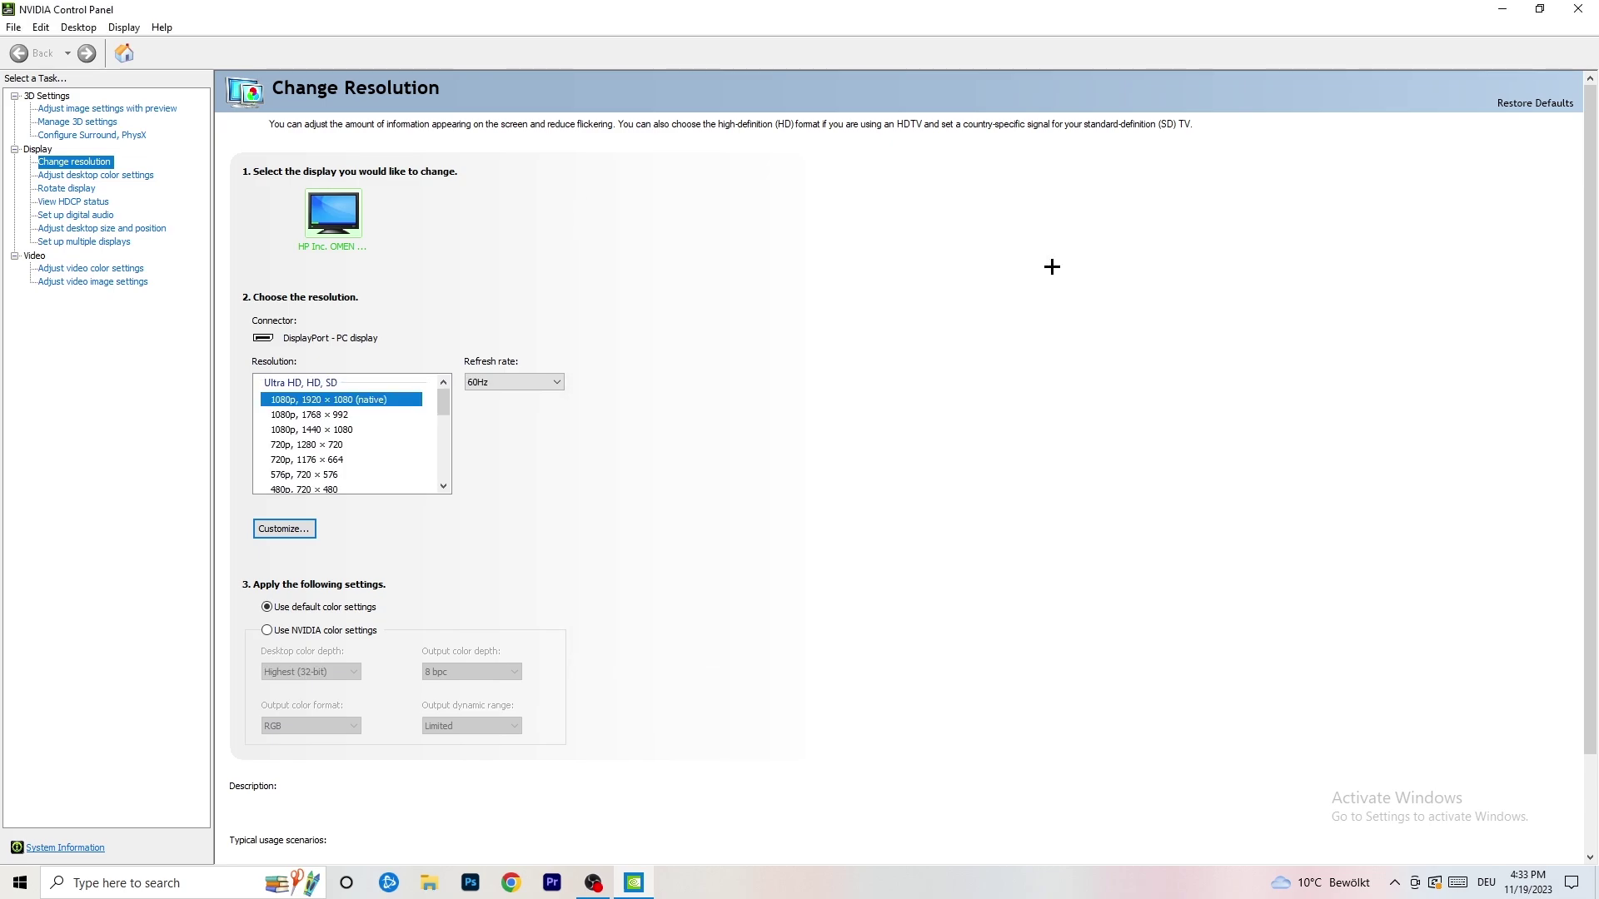
{"action": "left_click", "coordinate": [1578, 8]}
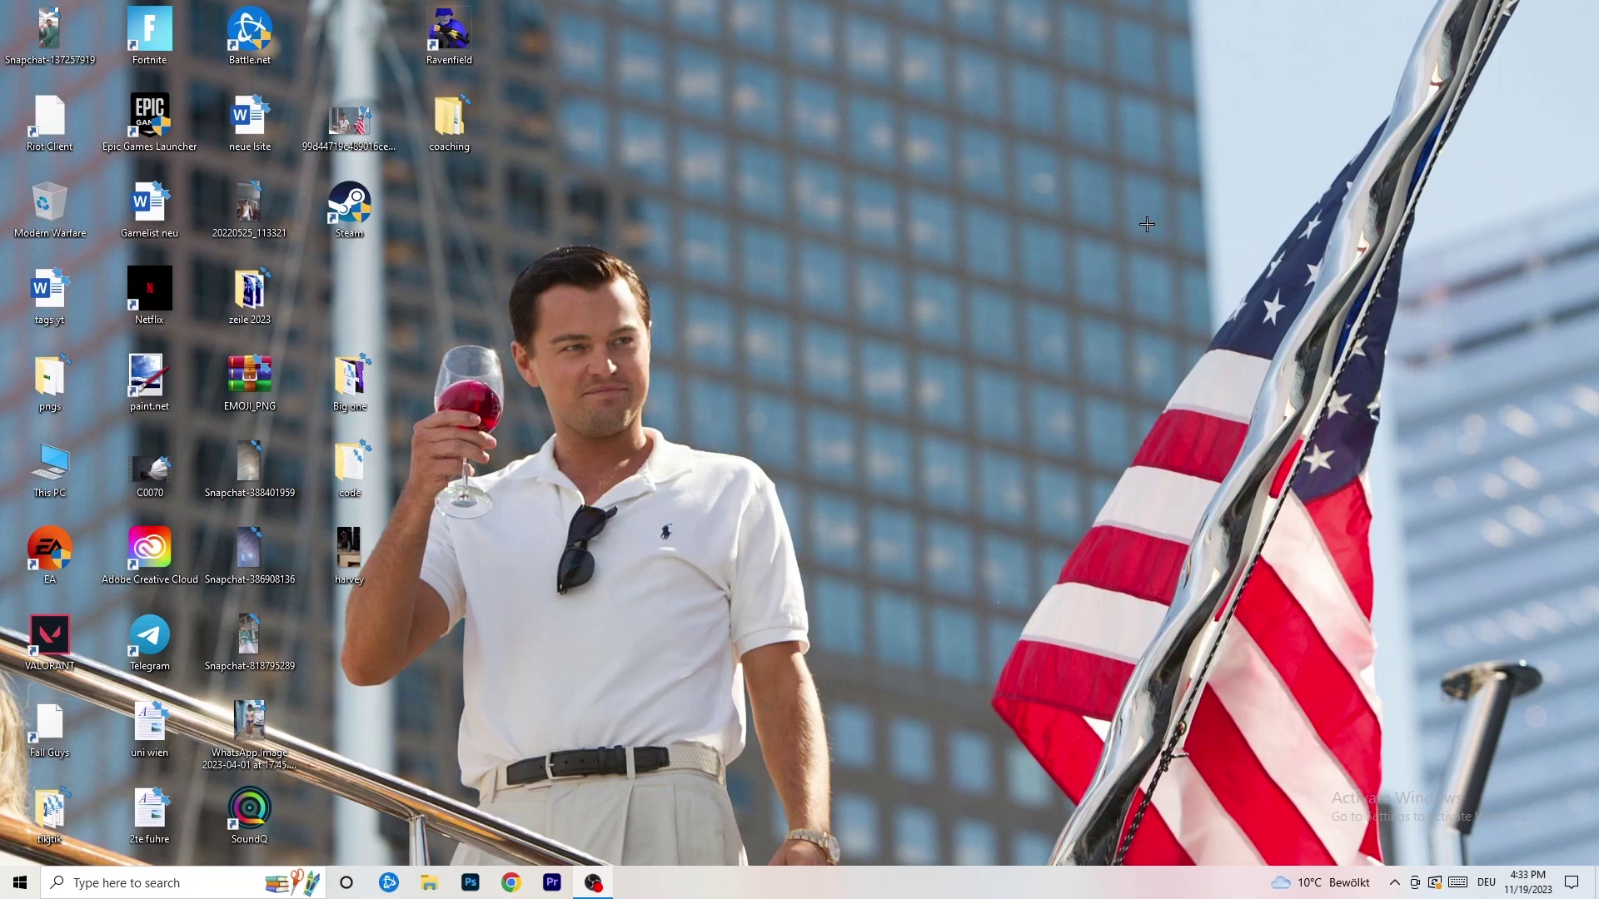
Open the Windows display settings and review the colour profile, the scaling options and the display resolution
{"action": "left_click", "coordinate": [20, 883]}
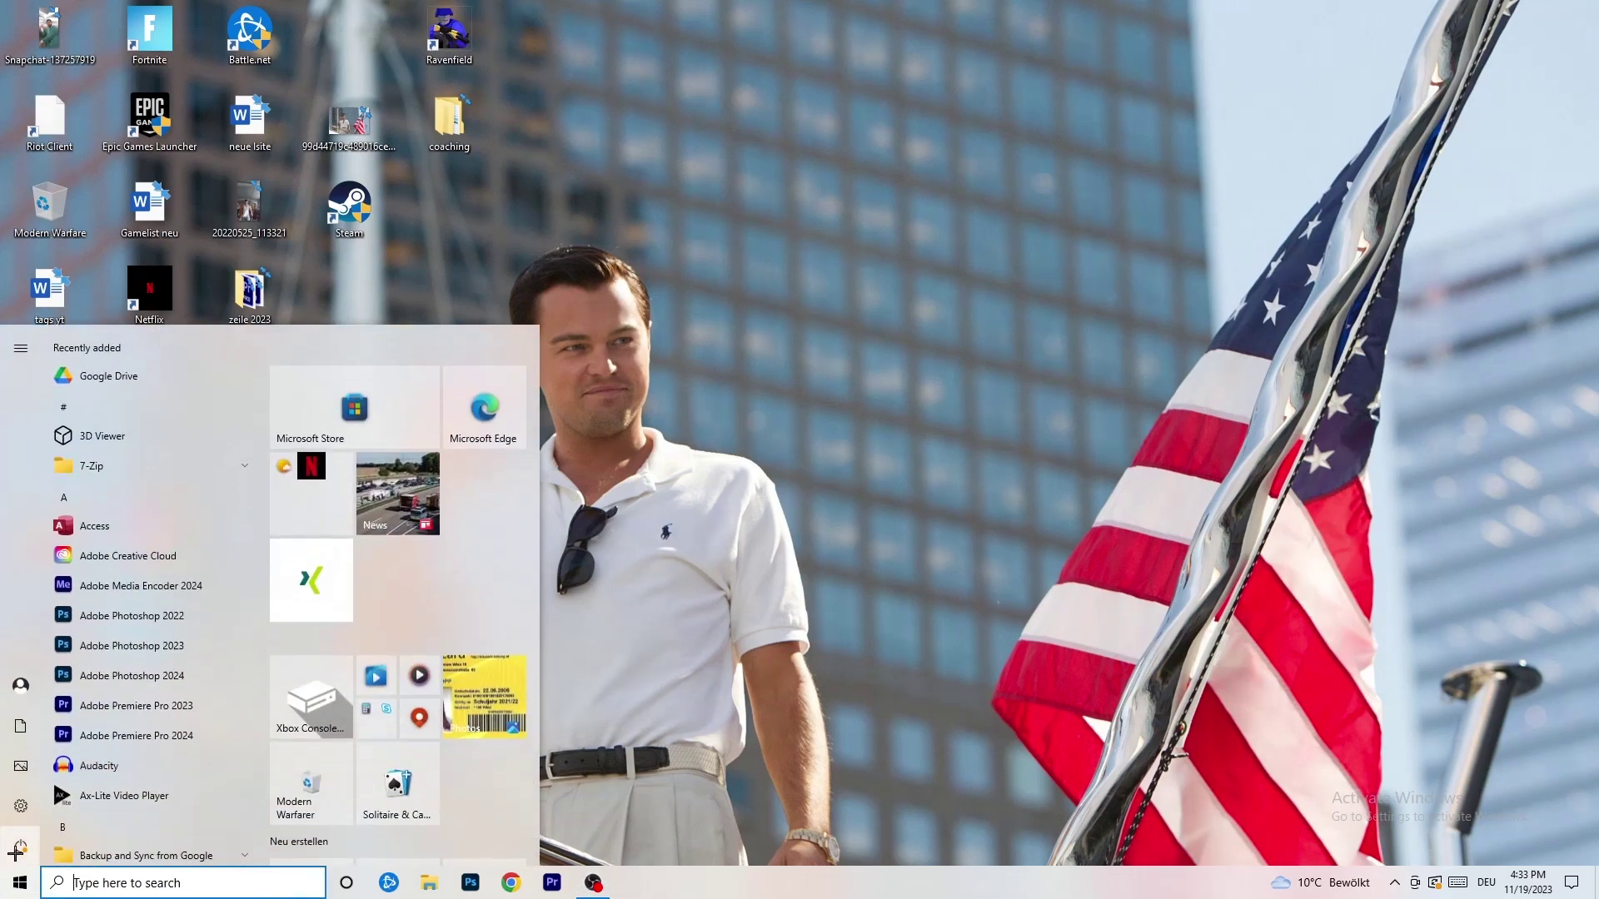
{"action": "left_click", "coordinate": [21, 805]}
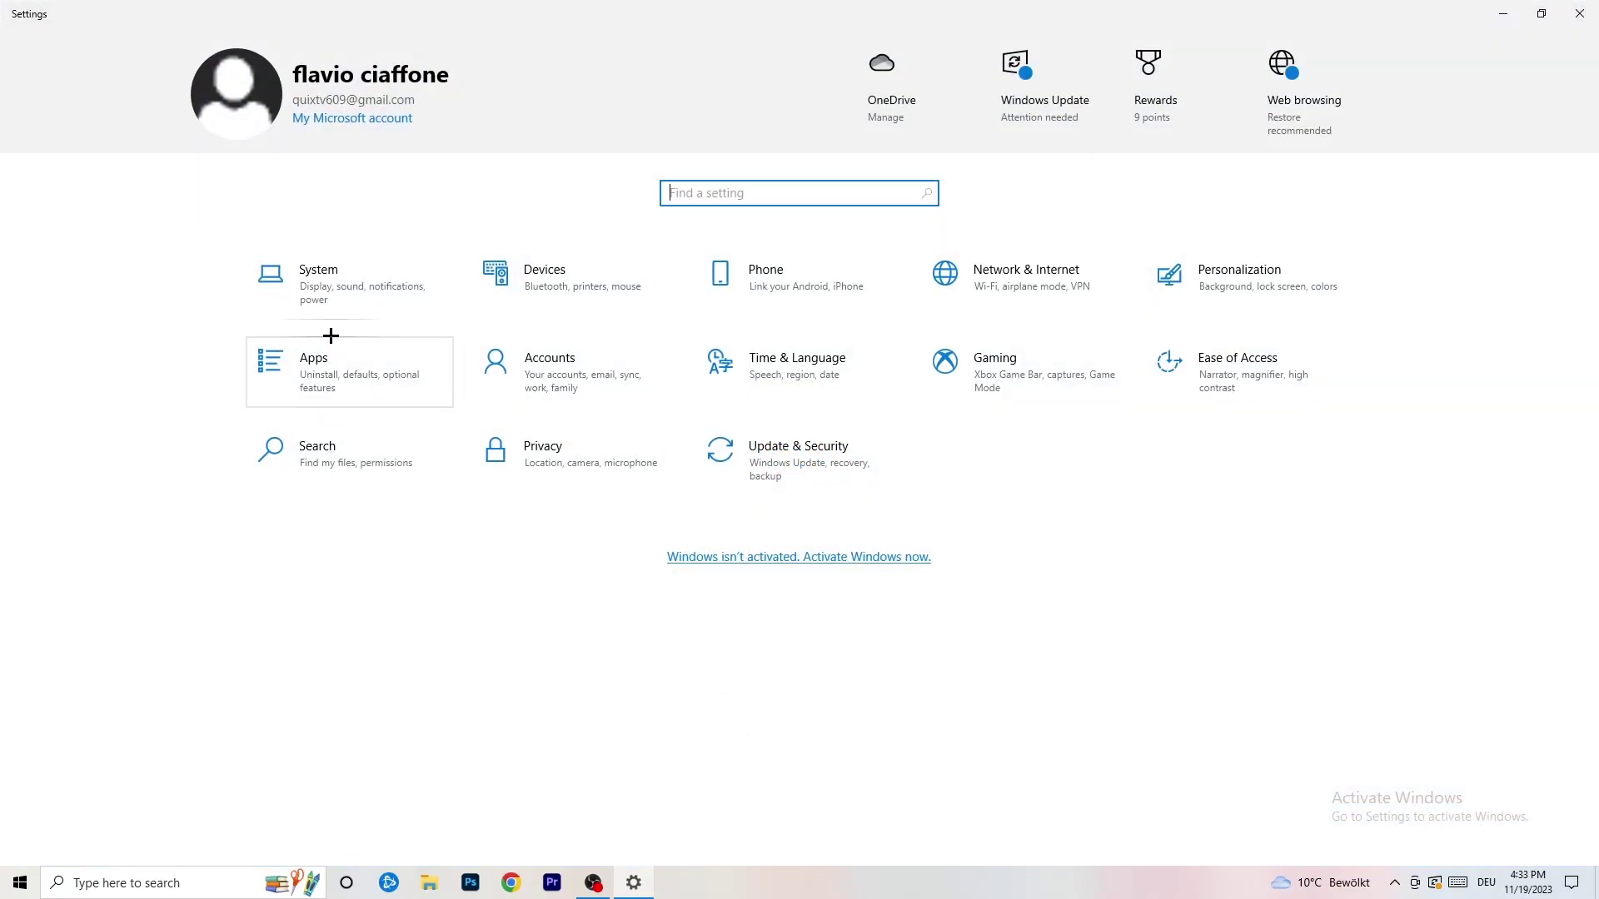
{"action": "left_click", "coordinate": [346, 298]}
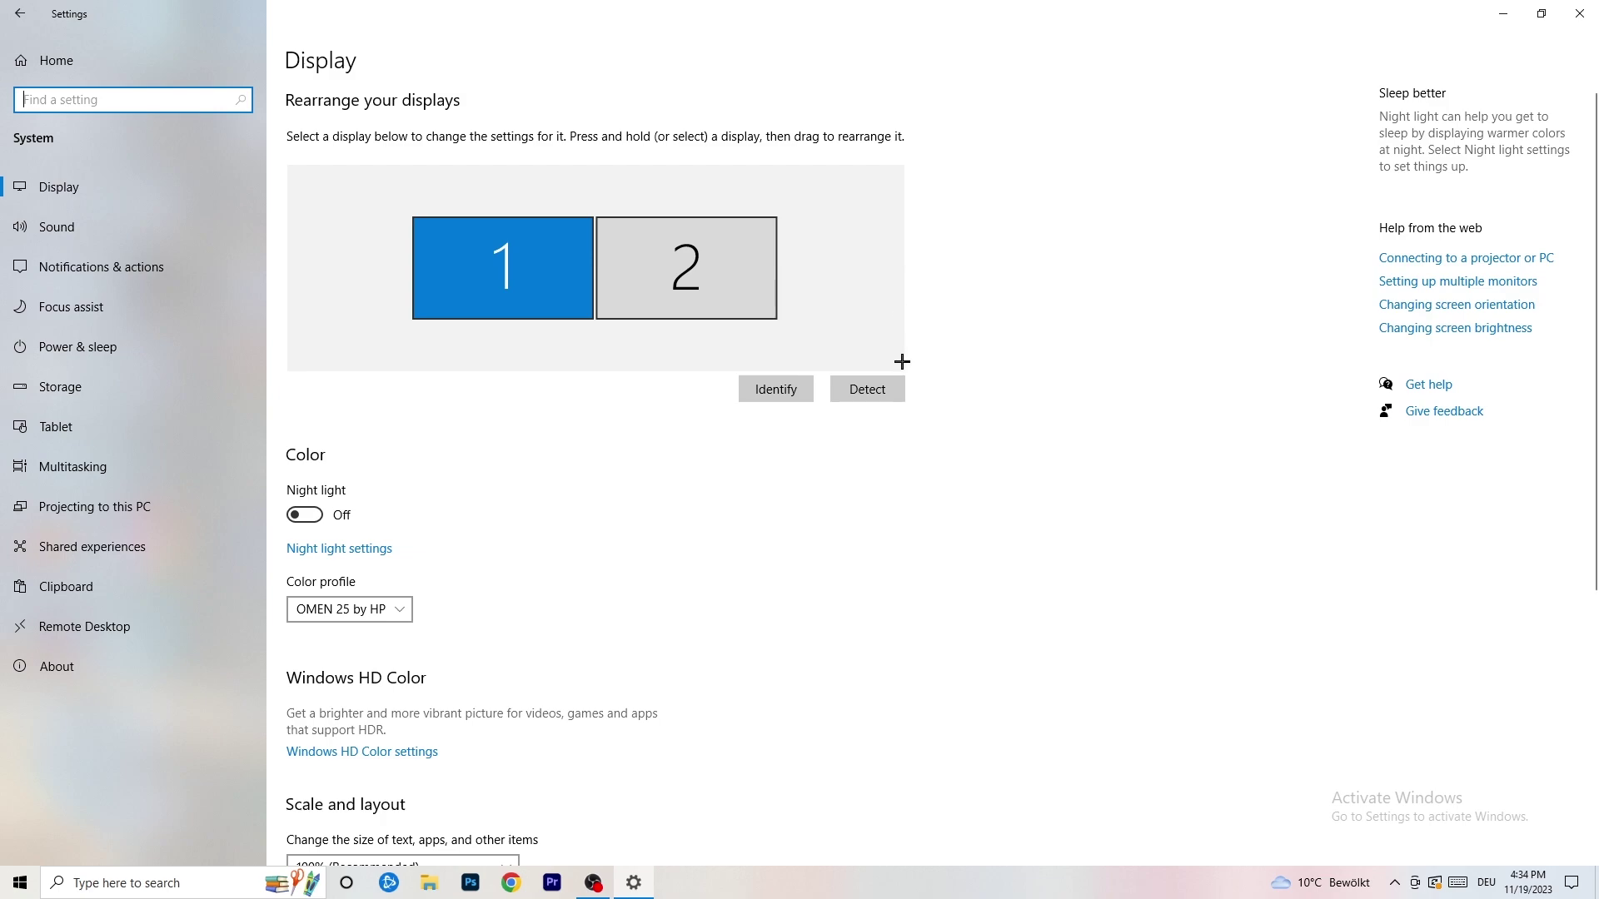
{"action": "scroll", "coordinate": [537, 416], "scroll_direction": "down", "scroll_amount": 5}
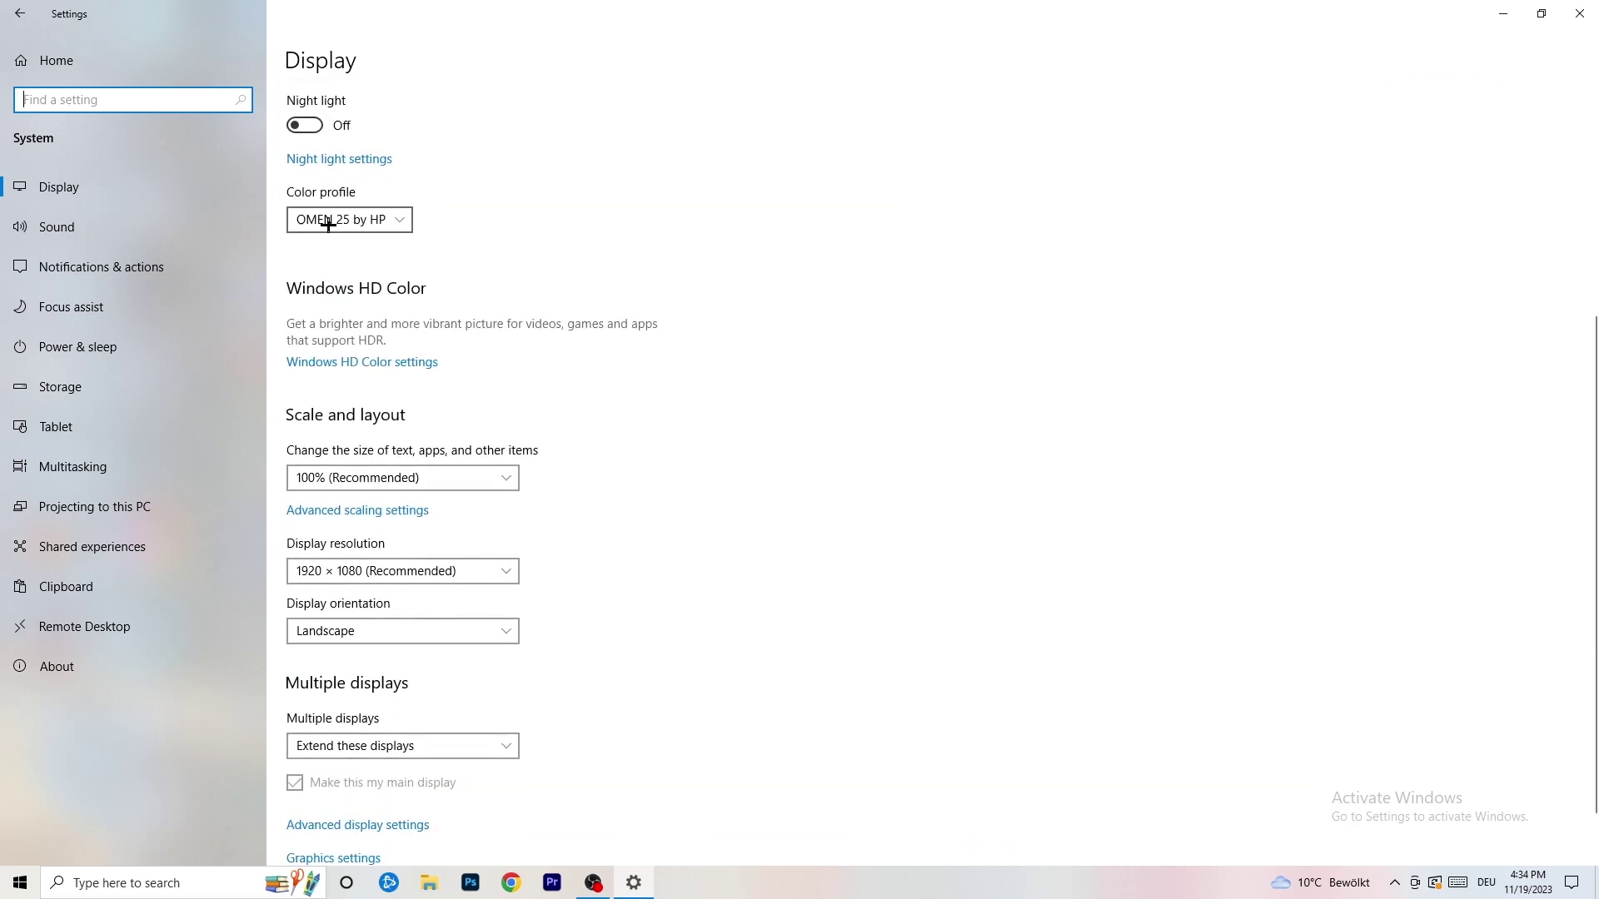
{"action": "left_click", "coordinate": [375, 219]}
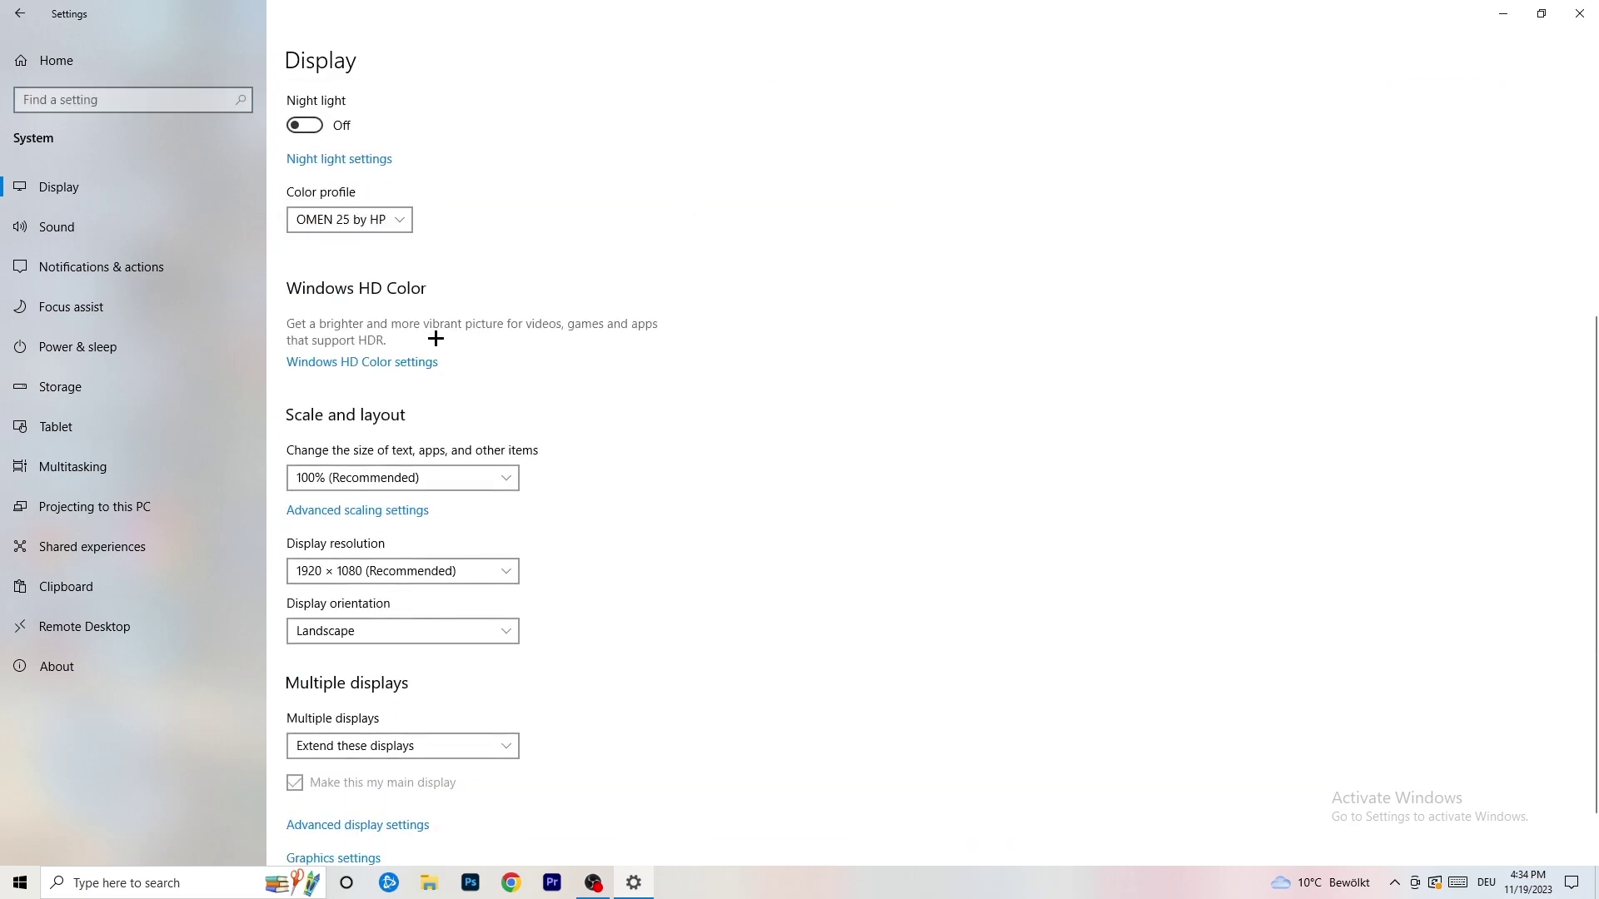
{"action": "scroll", "coordinate": [368, 377], "scroll_direction": "down", "scroll_amount": 1}
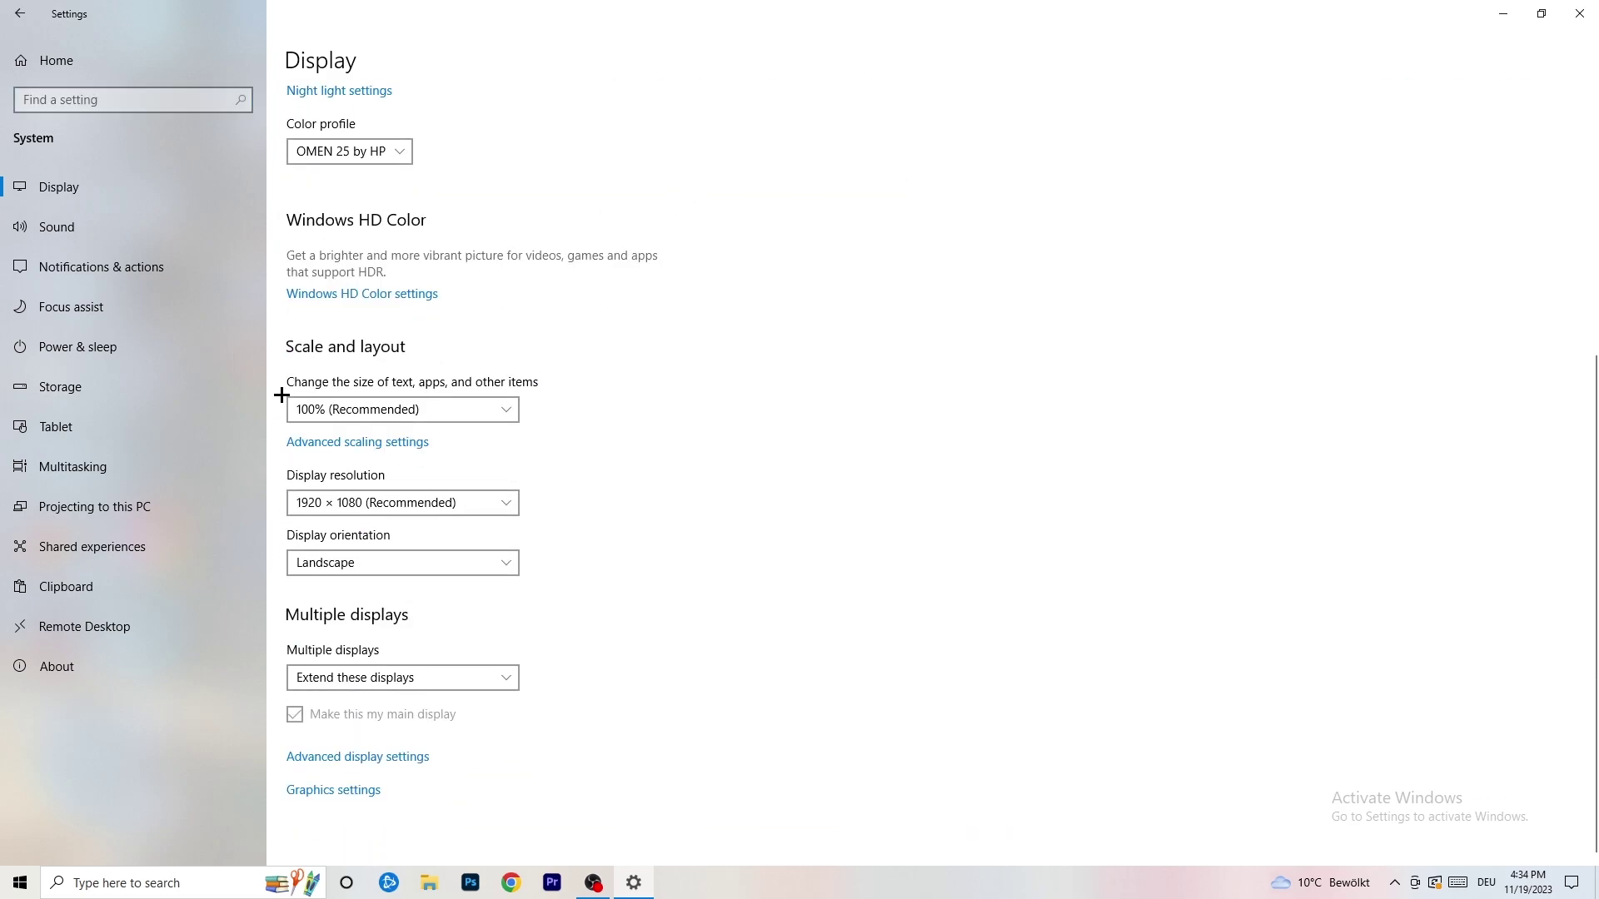
{"action": "left_click", "coordinate": [510, 405]}
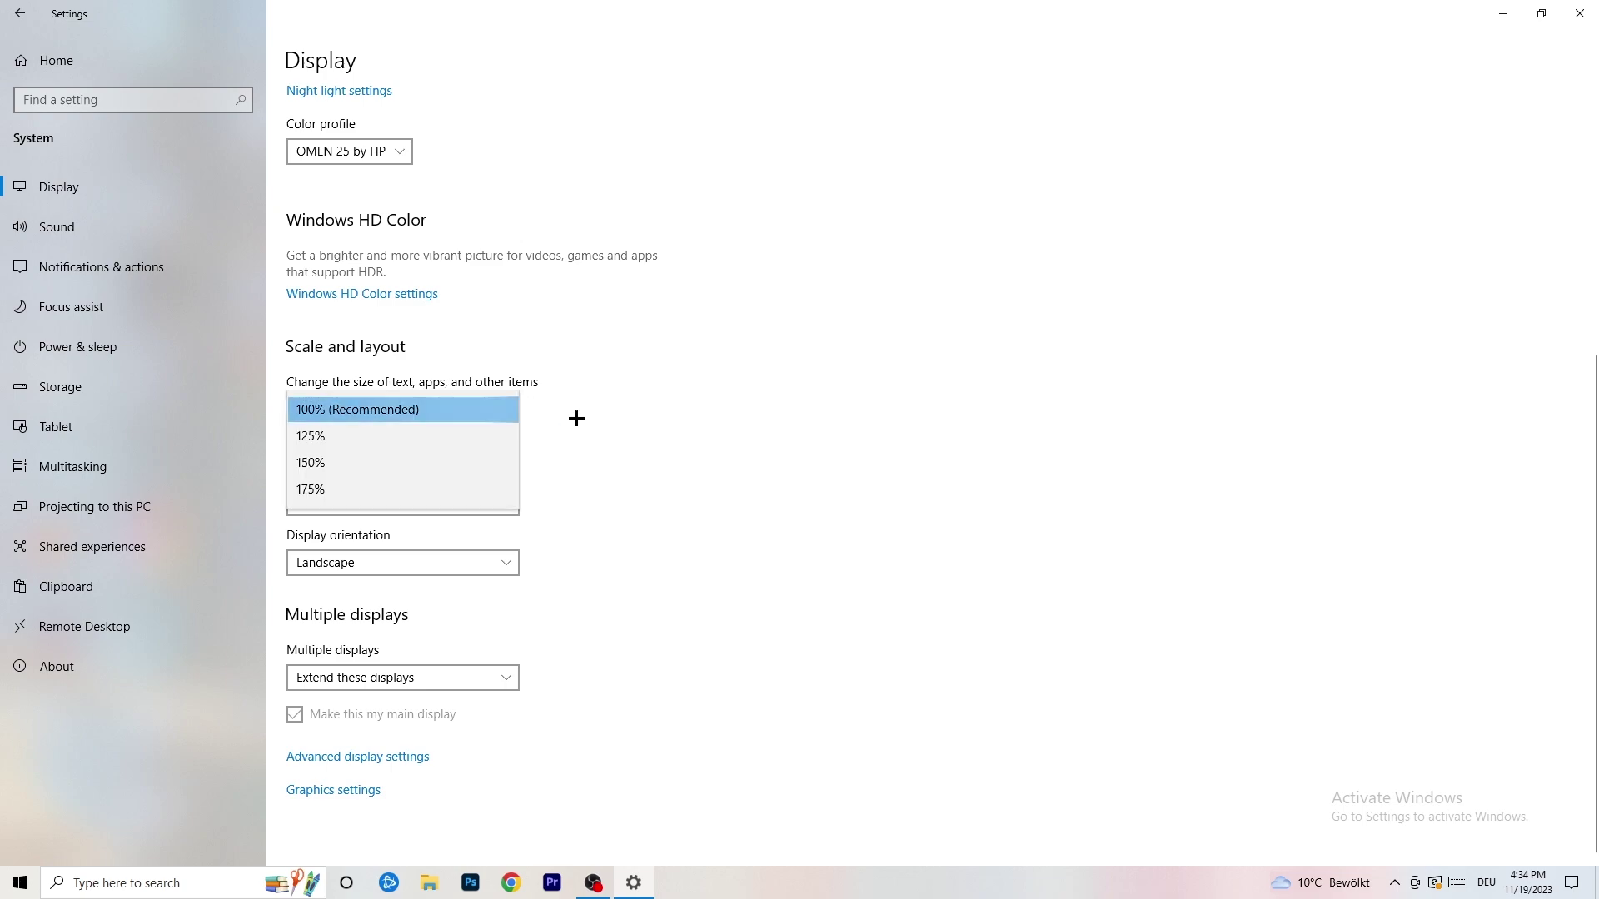
{"action": "left_click", "coordinate": [784, 392]}
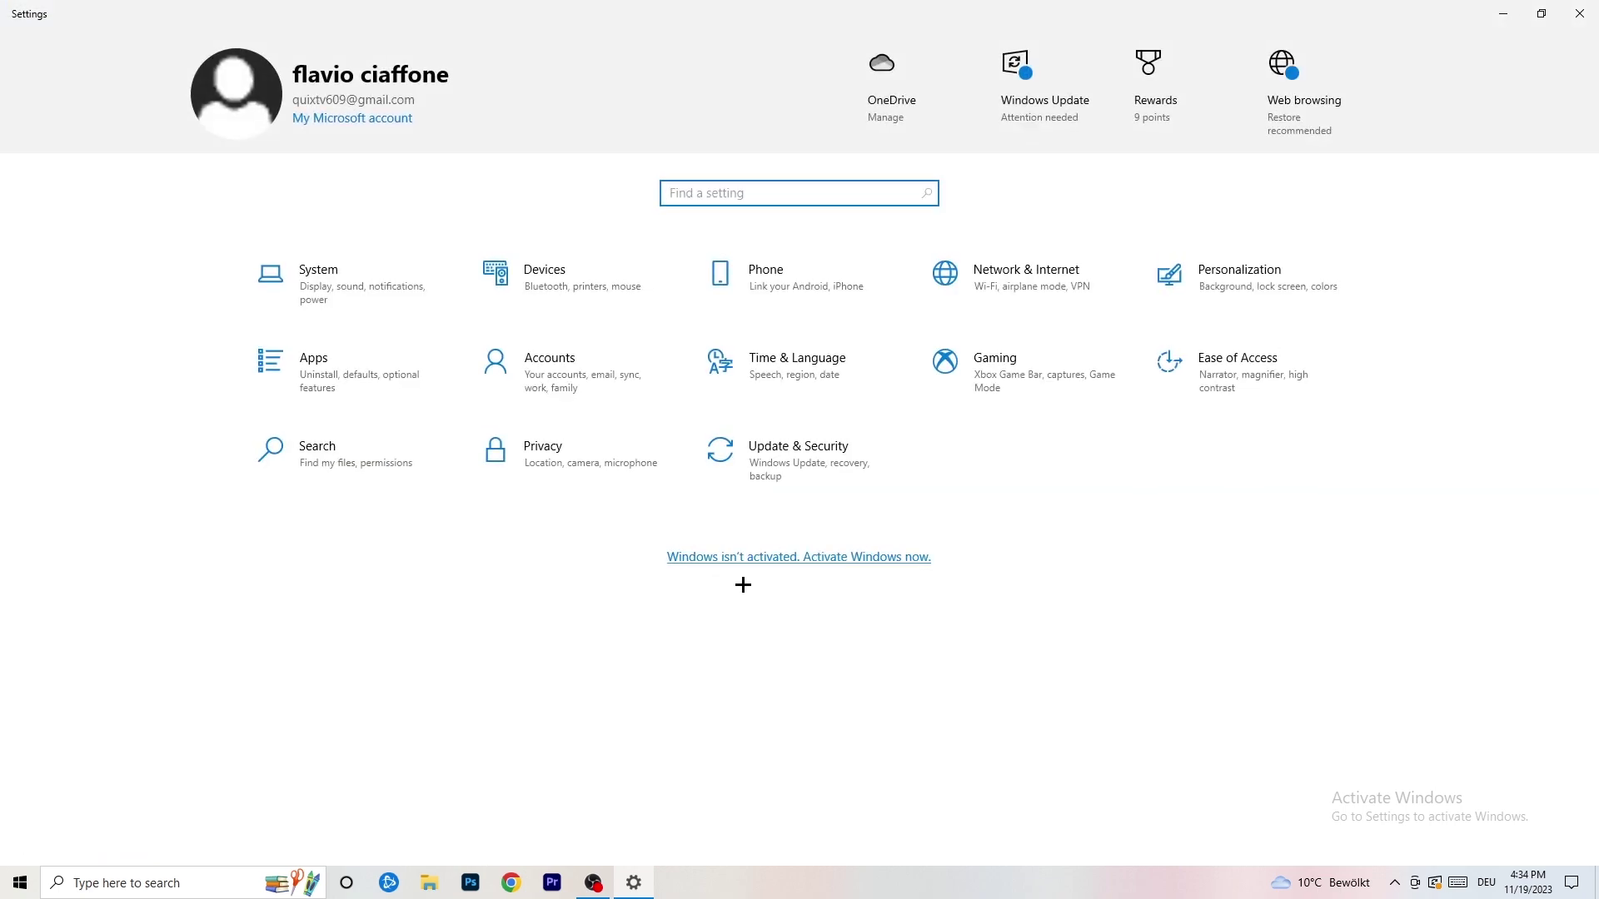
Check the Game Mode state in the Windows gaming settings and close Settings
{"action": "left_click", "coordinate": [1024, 396]}
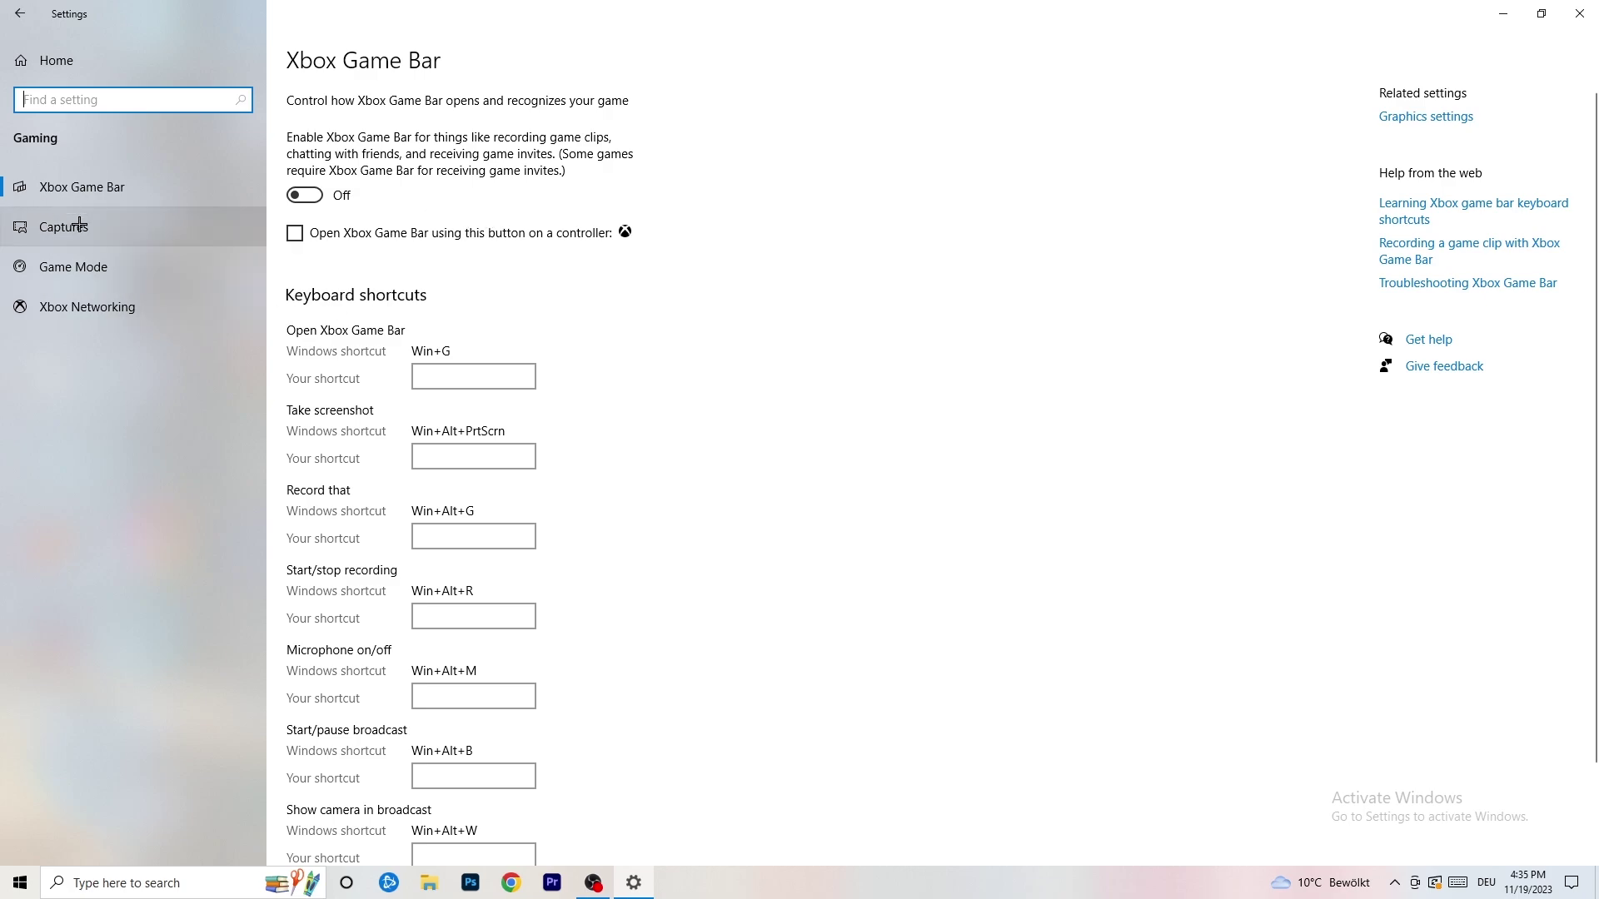
{"action": "left_click", "coordinate": [93, 265]}
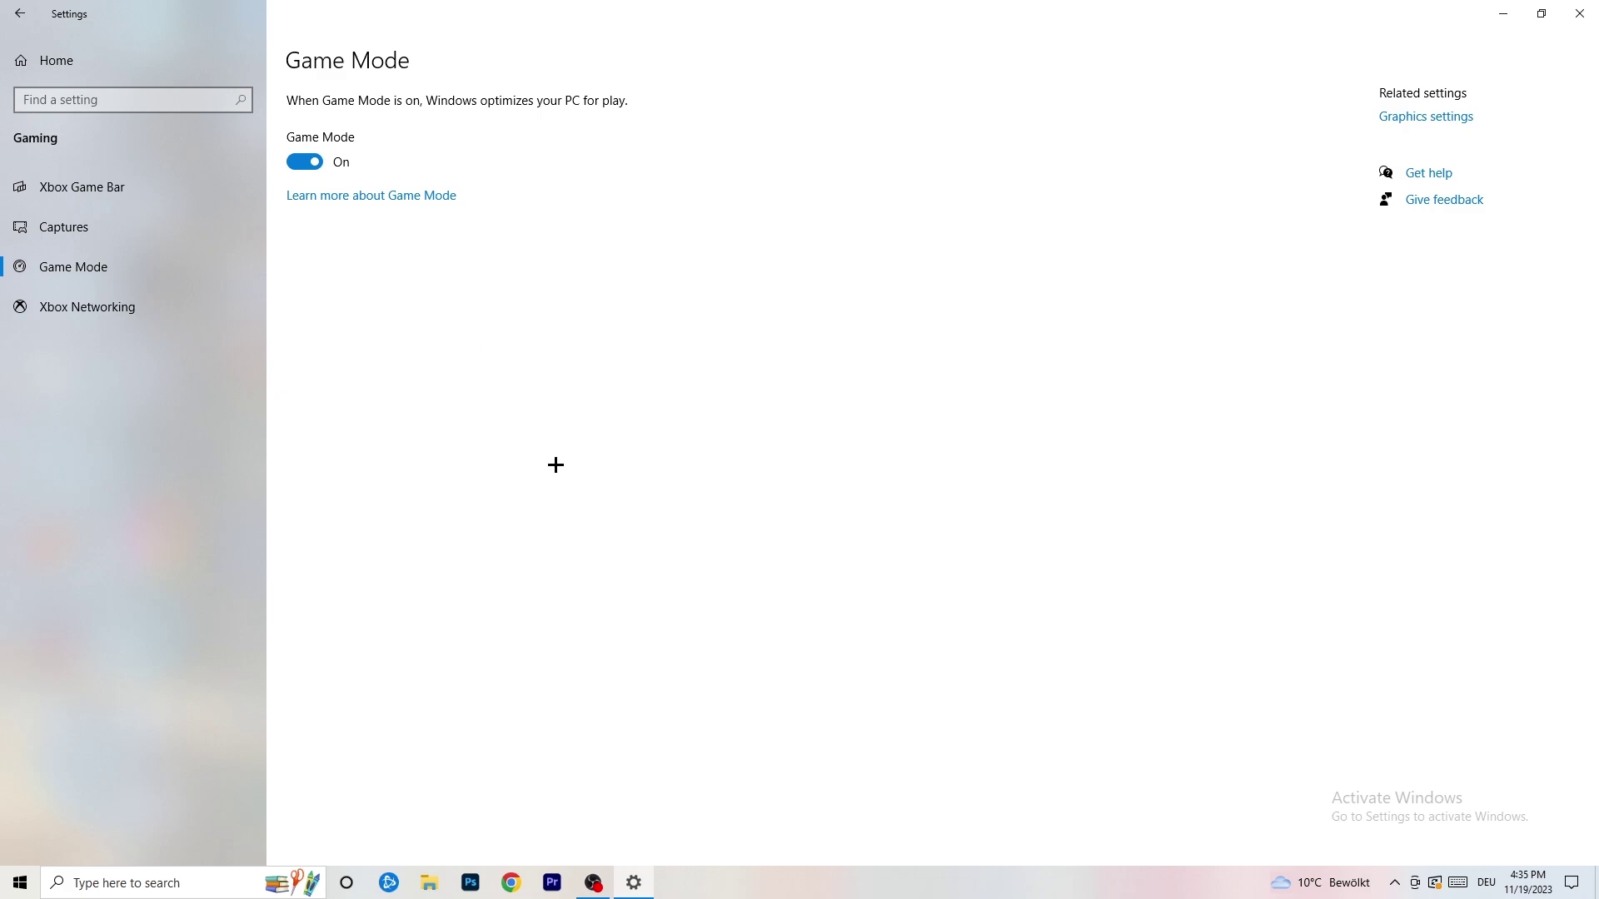
{"action": "left_click", "coordinate": [1579, 13]}
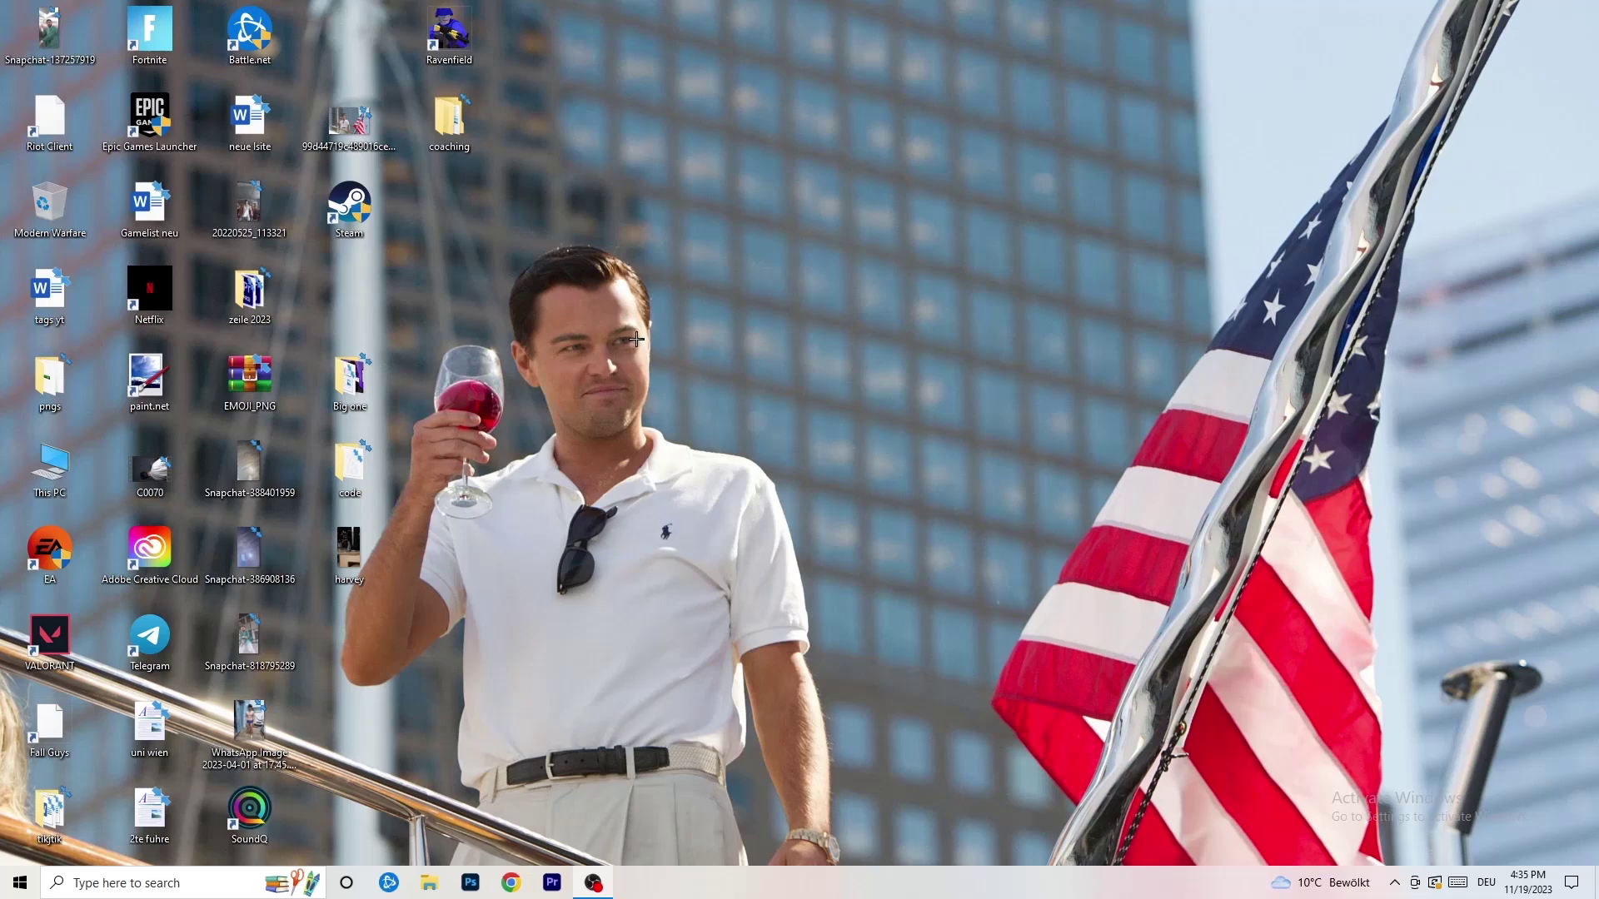
Move the Steam shortcut to a free desktop area and review the Windows versions offered for its compatibility mode
{"action": "left_click_drag", "start_coordinate": [312, 197], "coordinate": [811, 279]}
{"action": "right_click", "coordinate": [858, 290]}
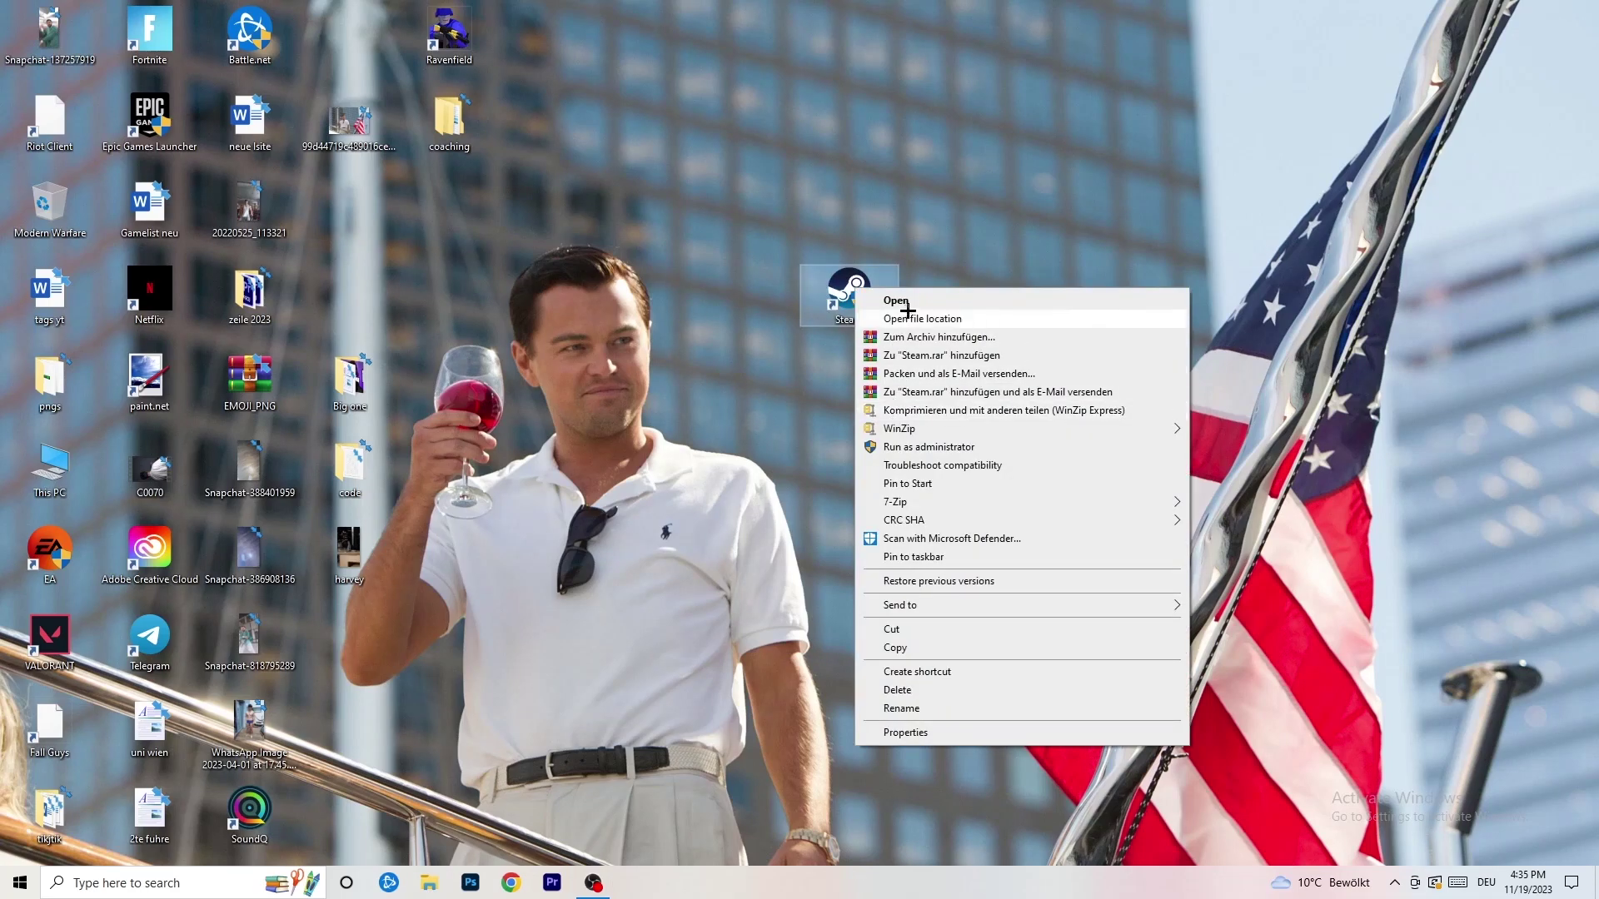
{"action": "left_click", "coordinate": [962, 737]}
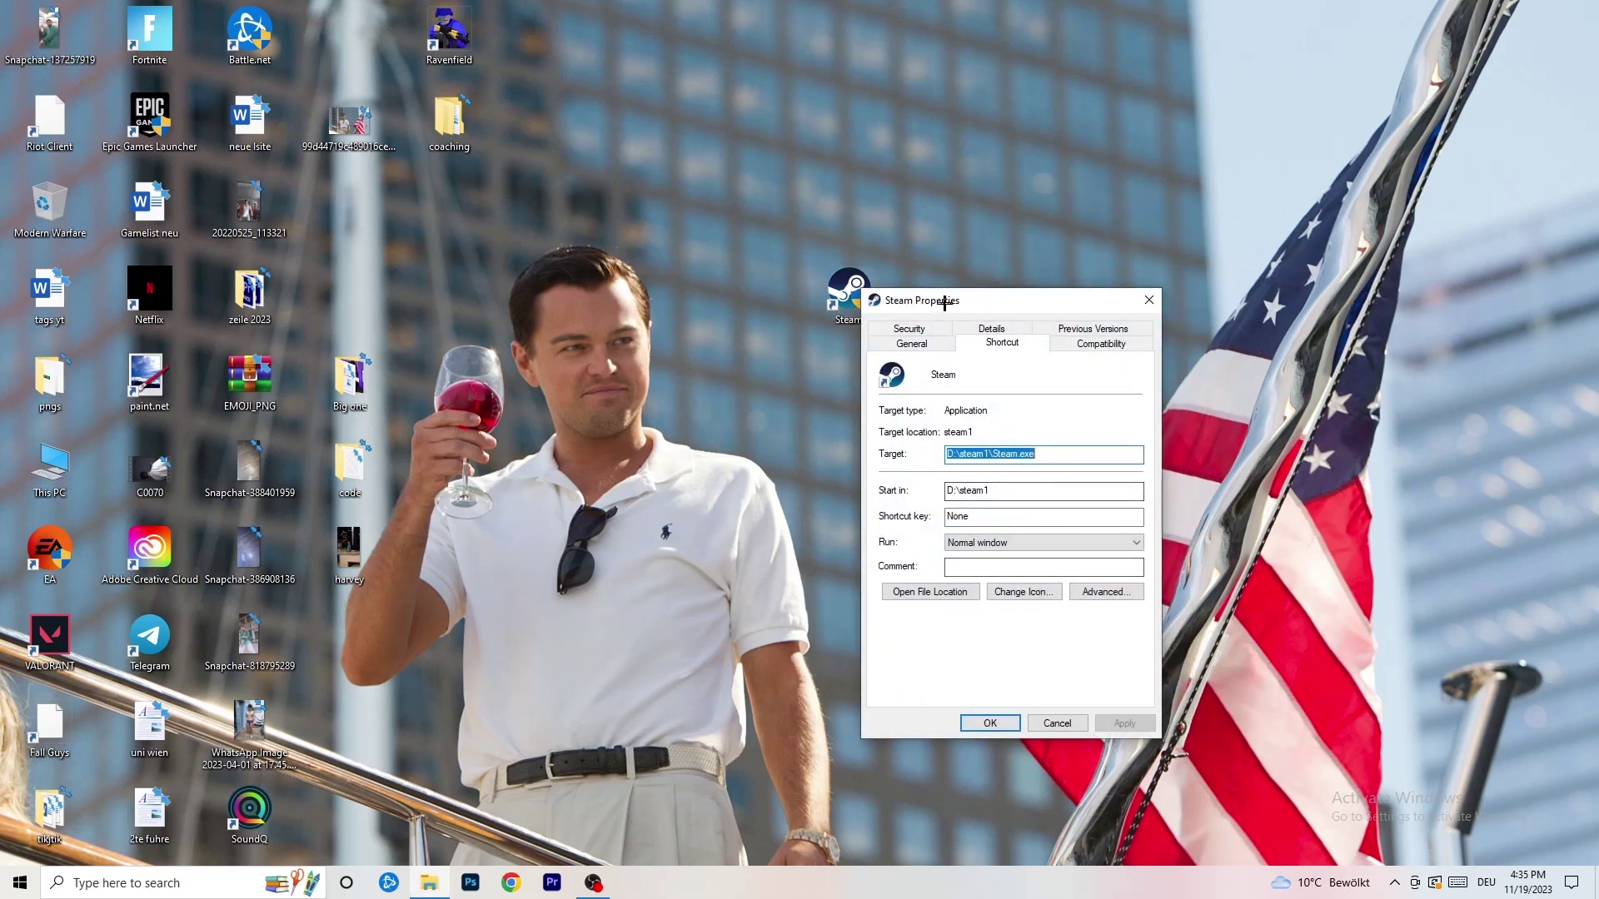
{"action": "left_click_drag", "start_coordinate": [937, 303], "coordinate": [684, 164]}
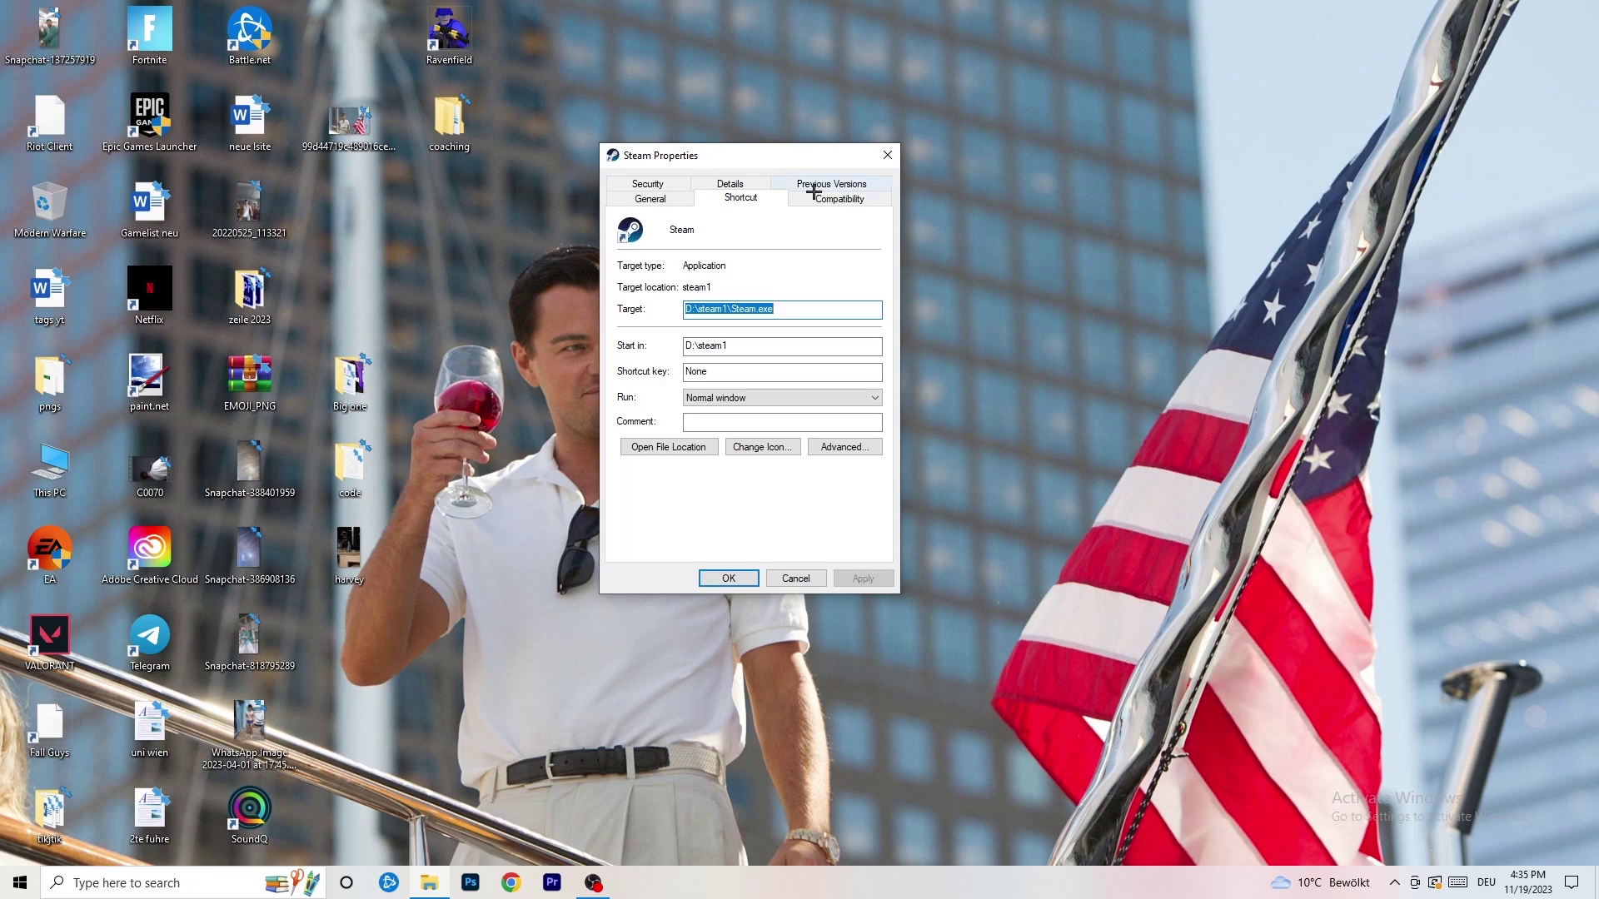
{"action": "left_click", "coordinate": [849, 197]}
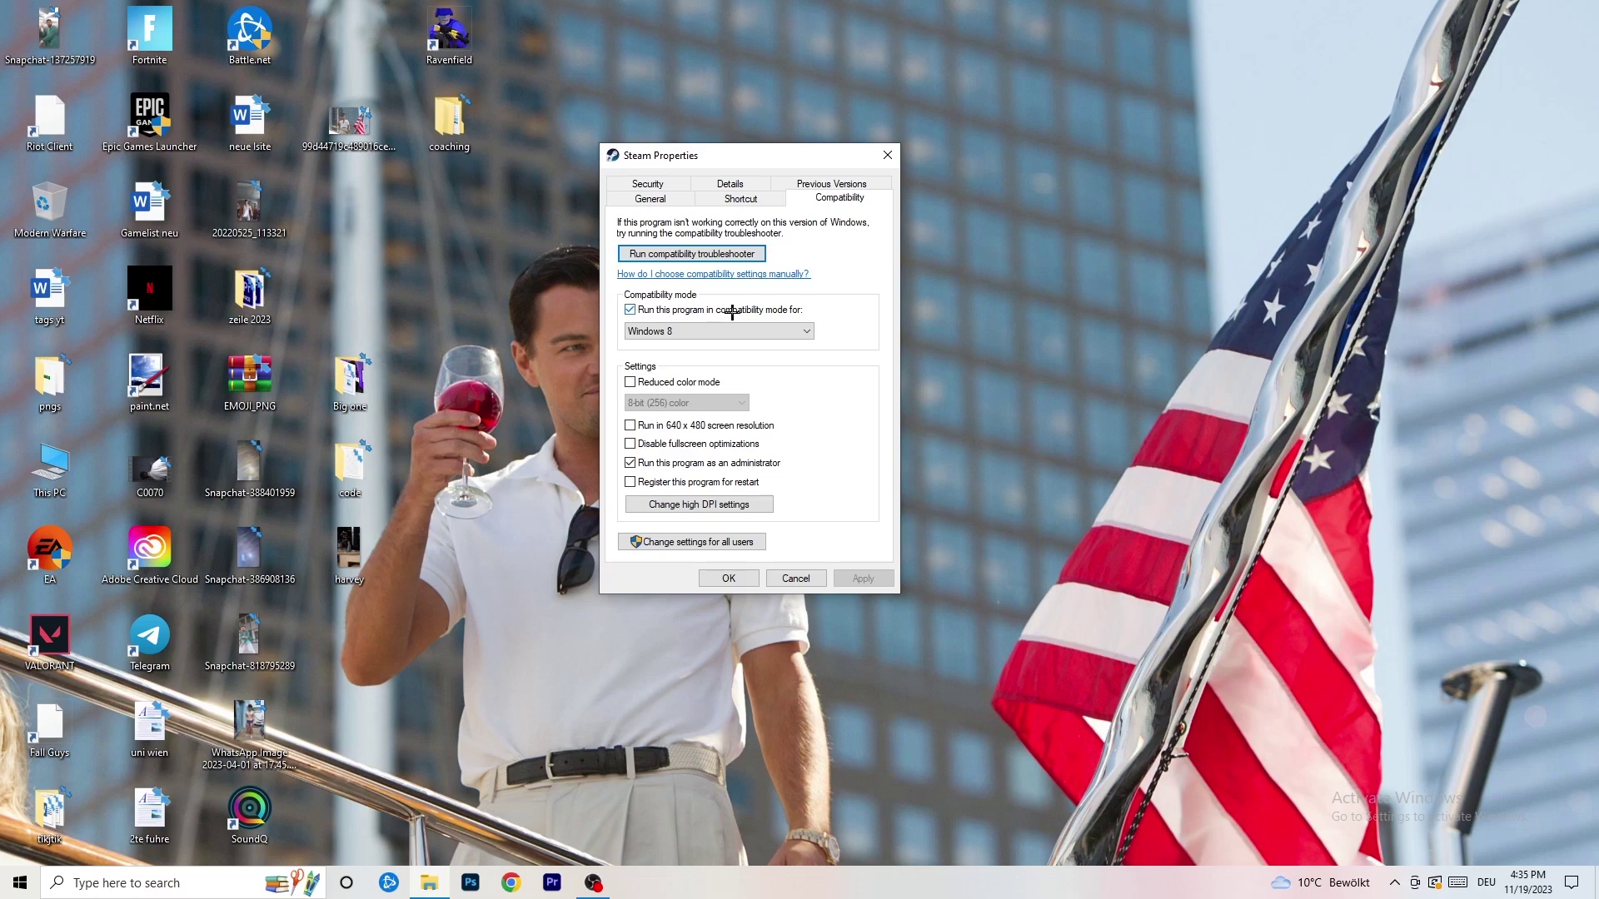
{"action": "left_click", "coordinate": [776, 329]}
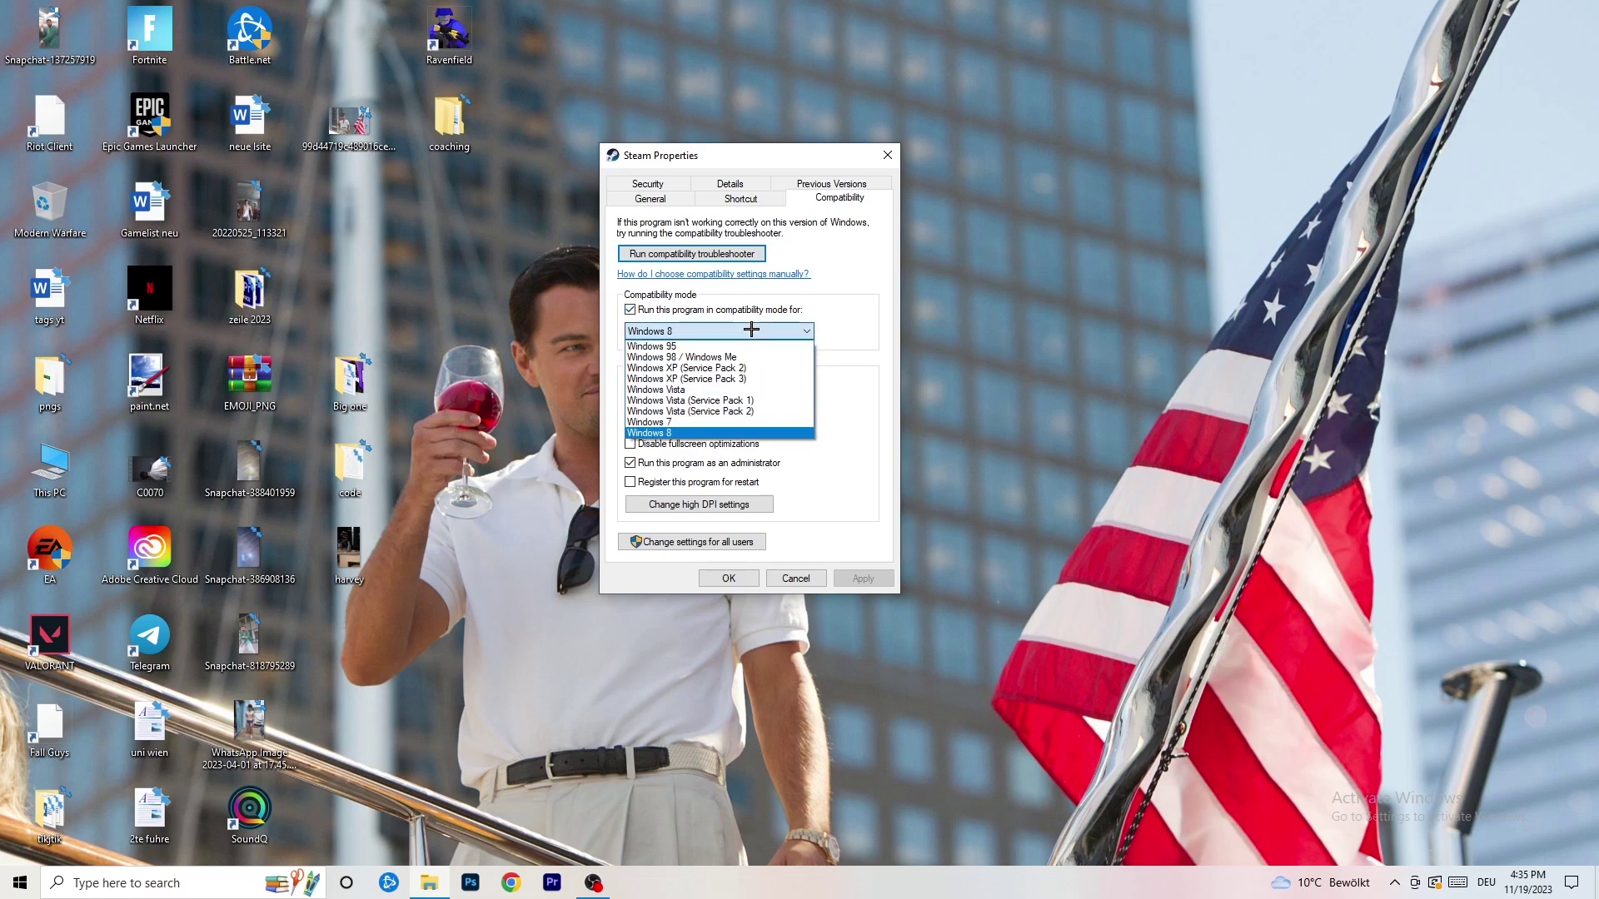
{"action": "left_click", "coordinate": [887, 320]}
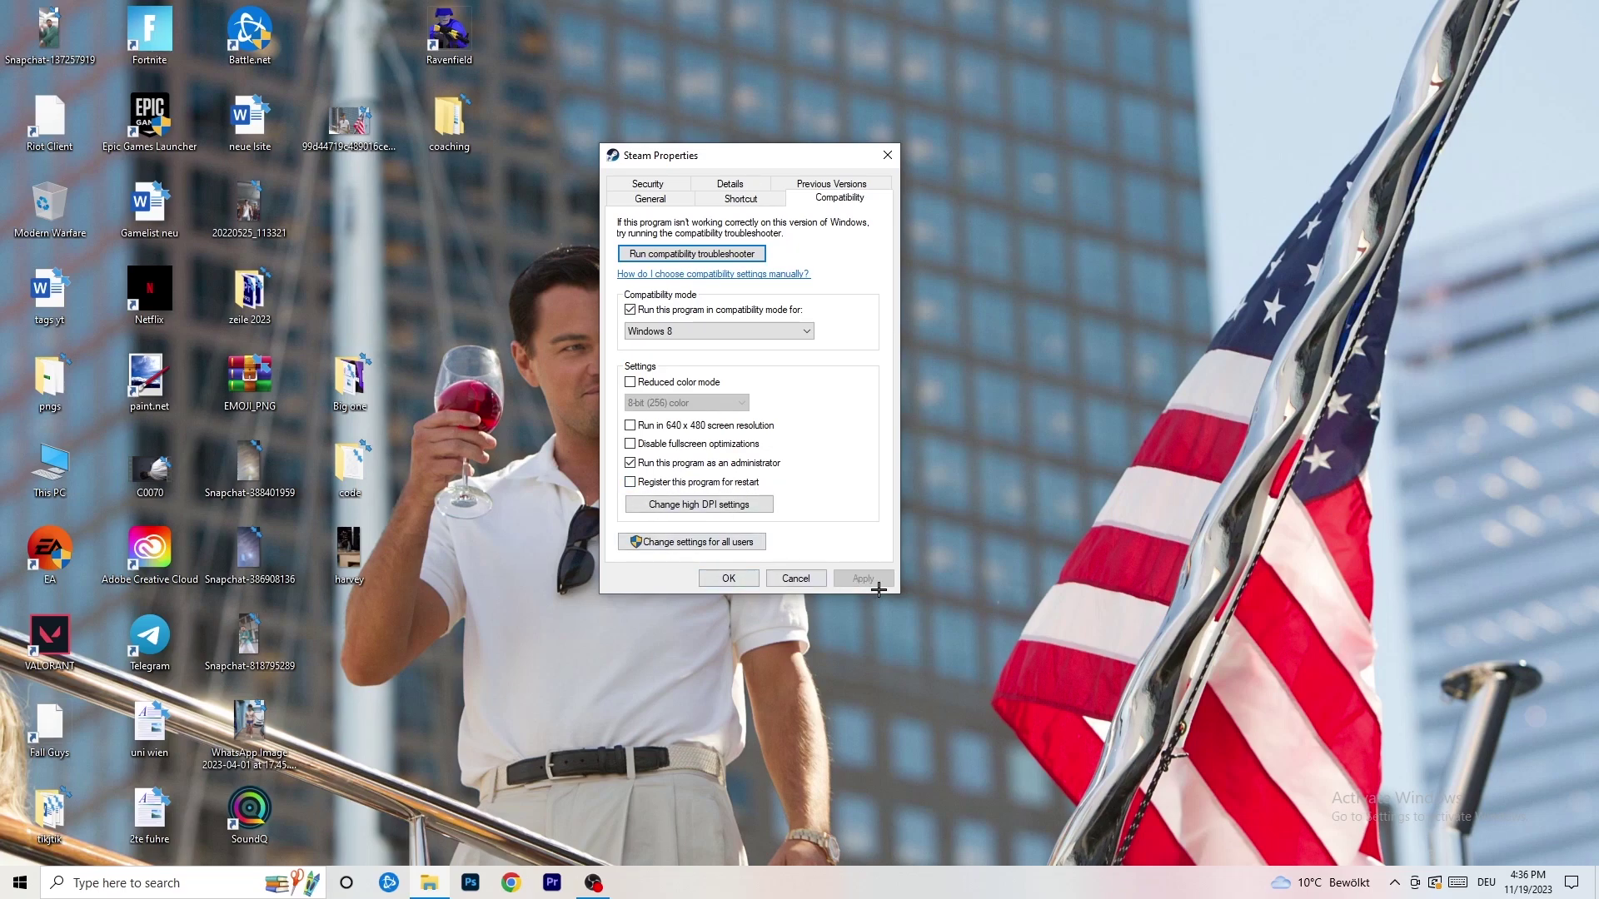
{"action": "left_click", "coordinate": [703, 577]}
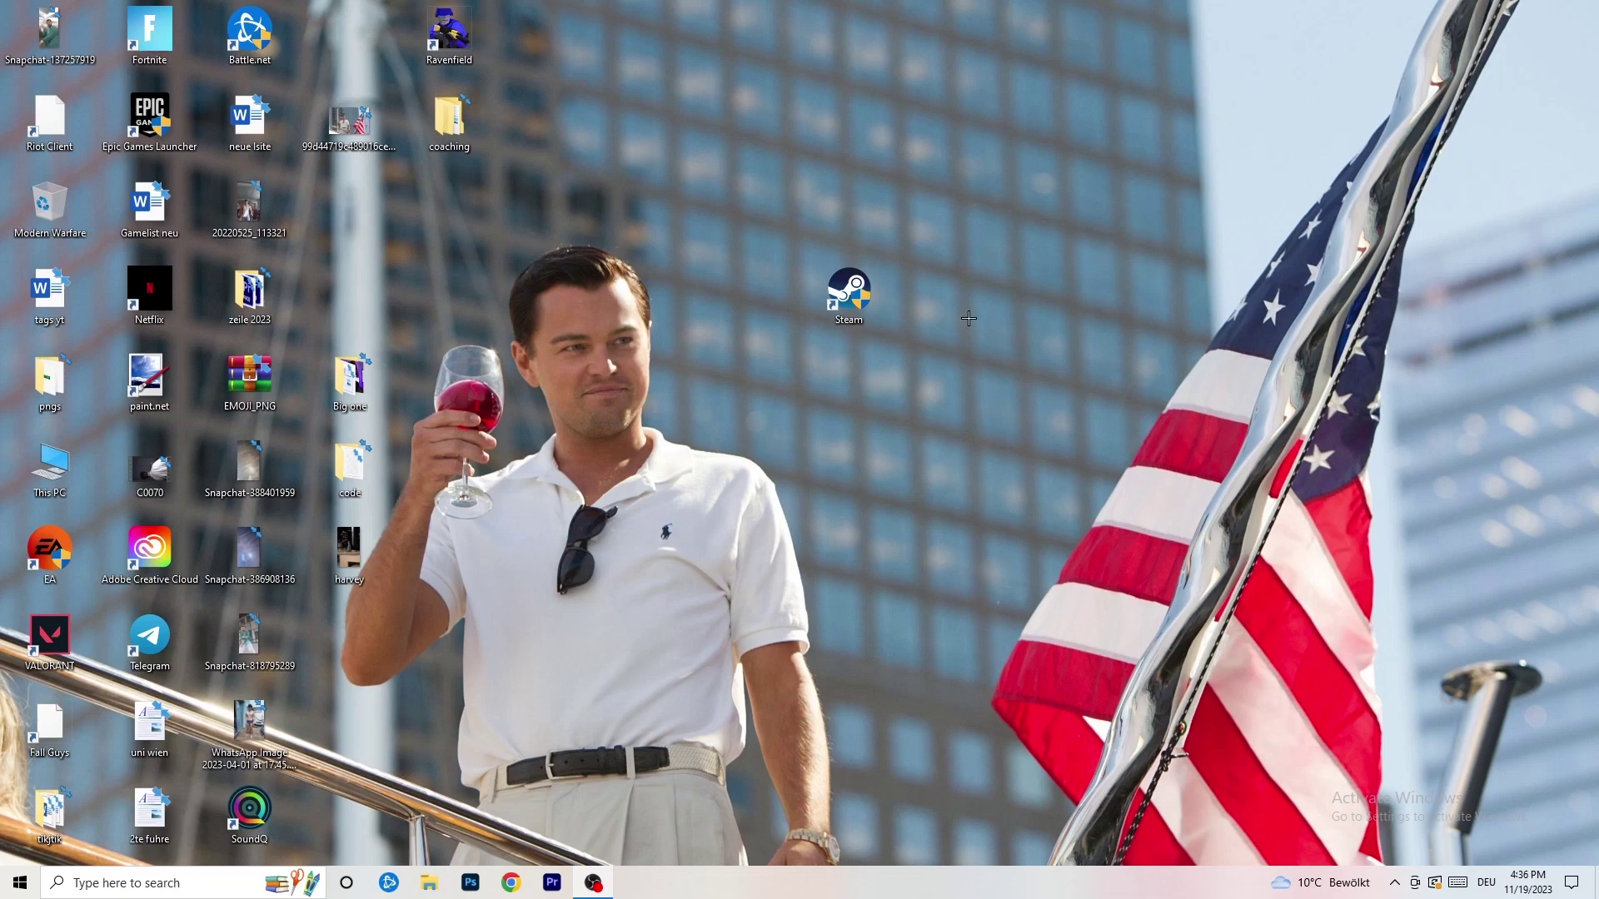
Move the Steam shortcut closer to the other desktop icons and recheck its compatibility properties, closing them without changes
{"action": "left_click_drag", "start_coordinate": [889, 323], "coordinate": [790, 323]}
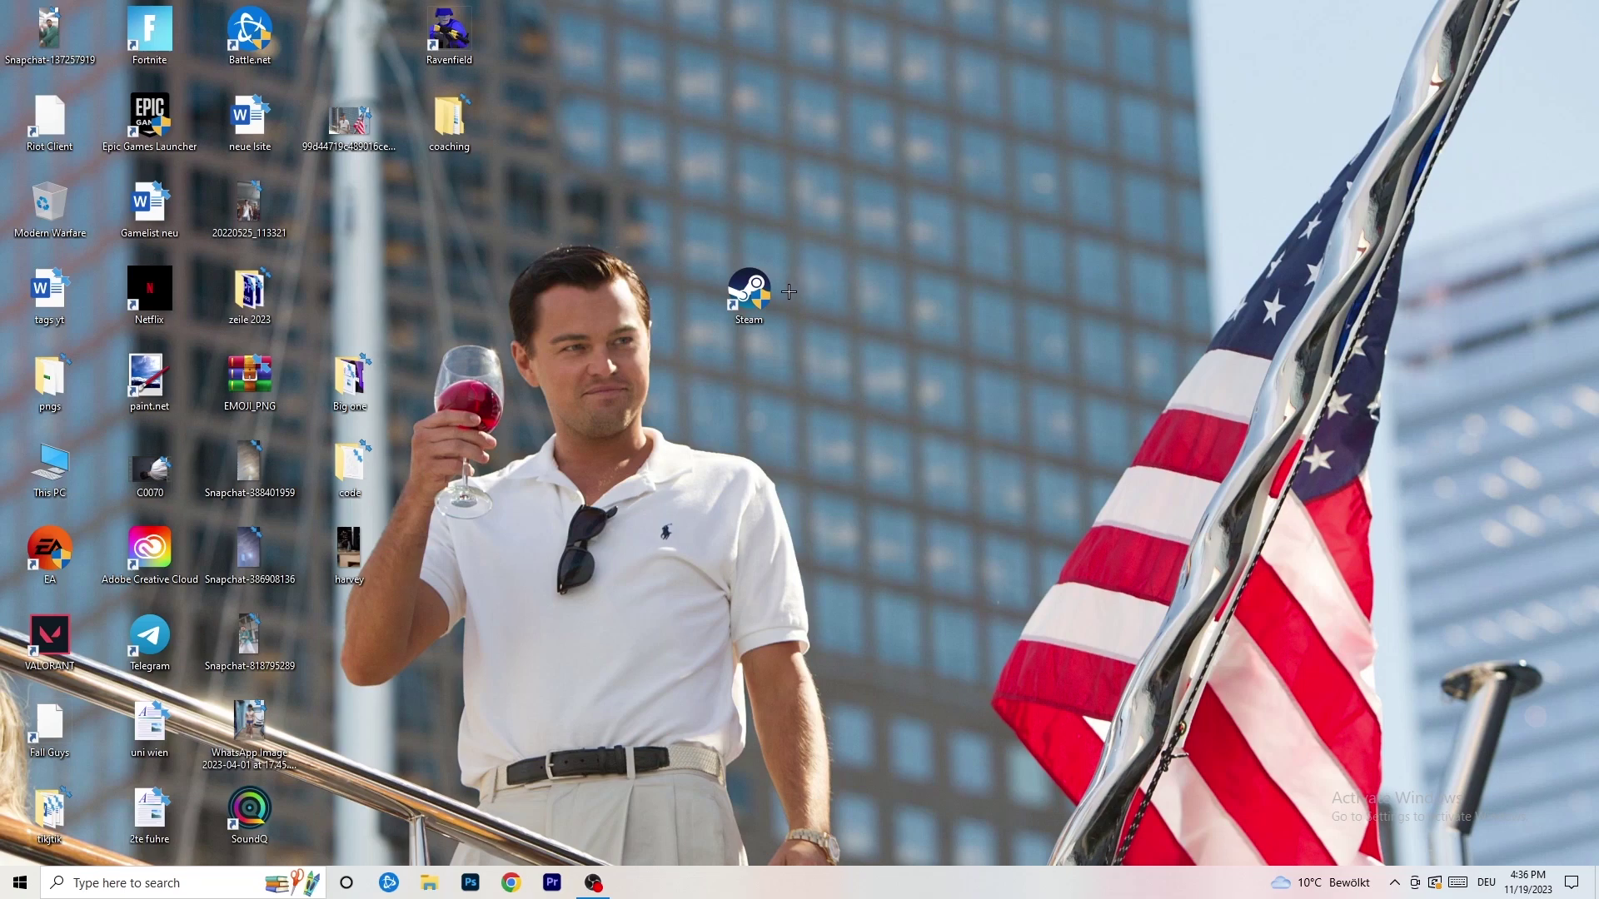
{"action": "left_click_drag", "start_coordinate": [767, 294], "coordinate": [576, 285]}
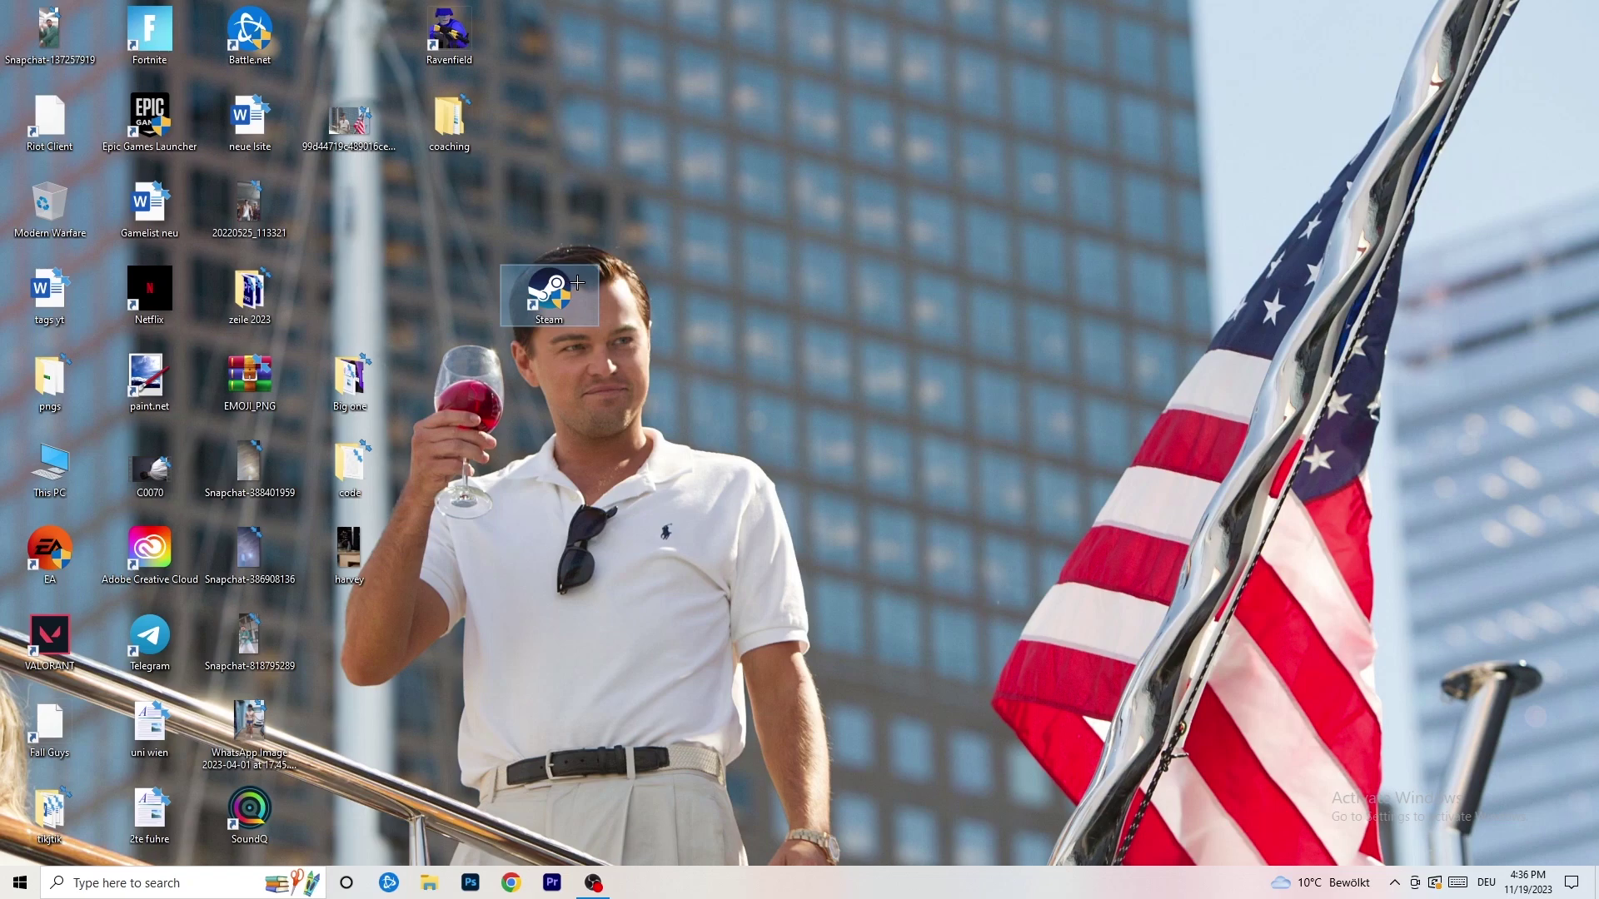
{"action": "right_click", "coordinate": [552, 288]}
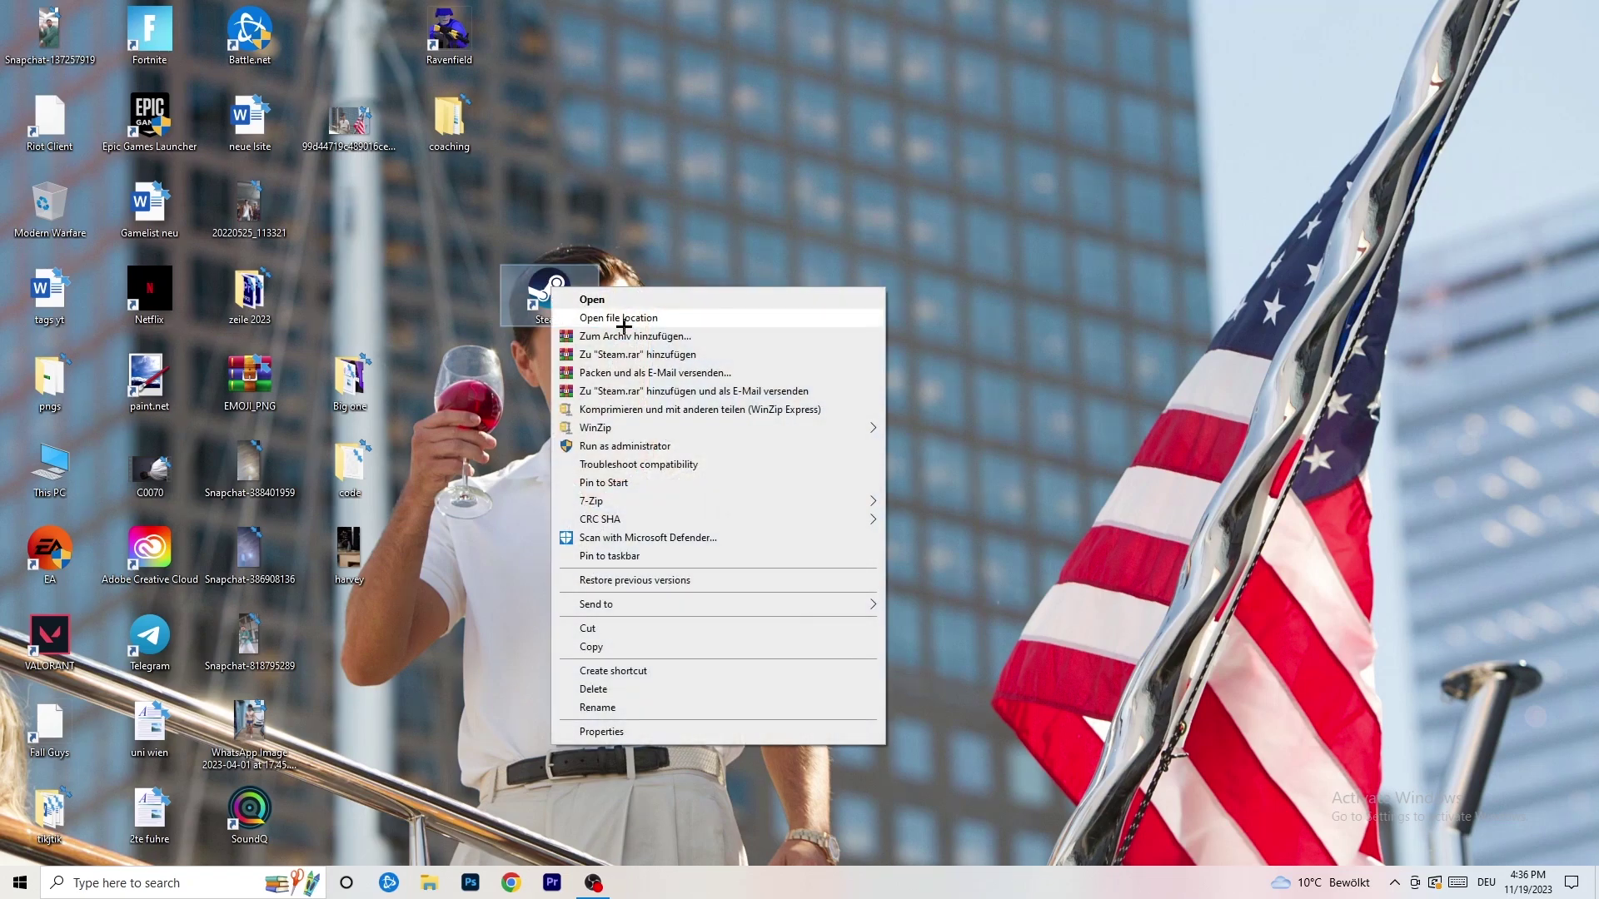
{"action": "left_click", "coordinate": [601, 731]}
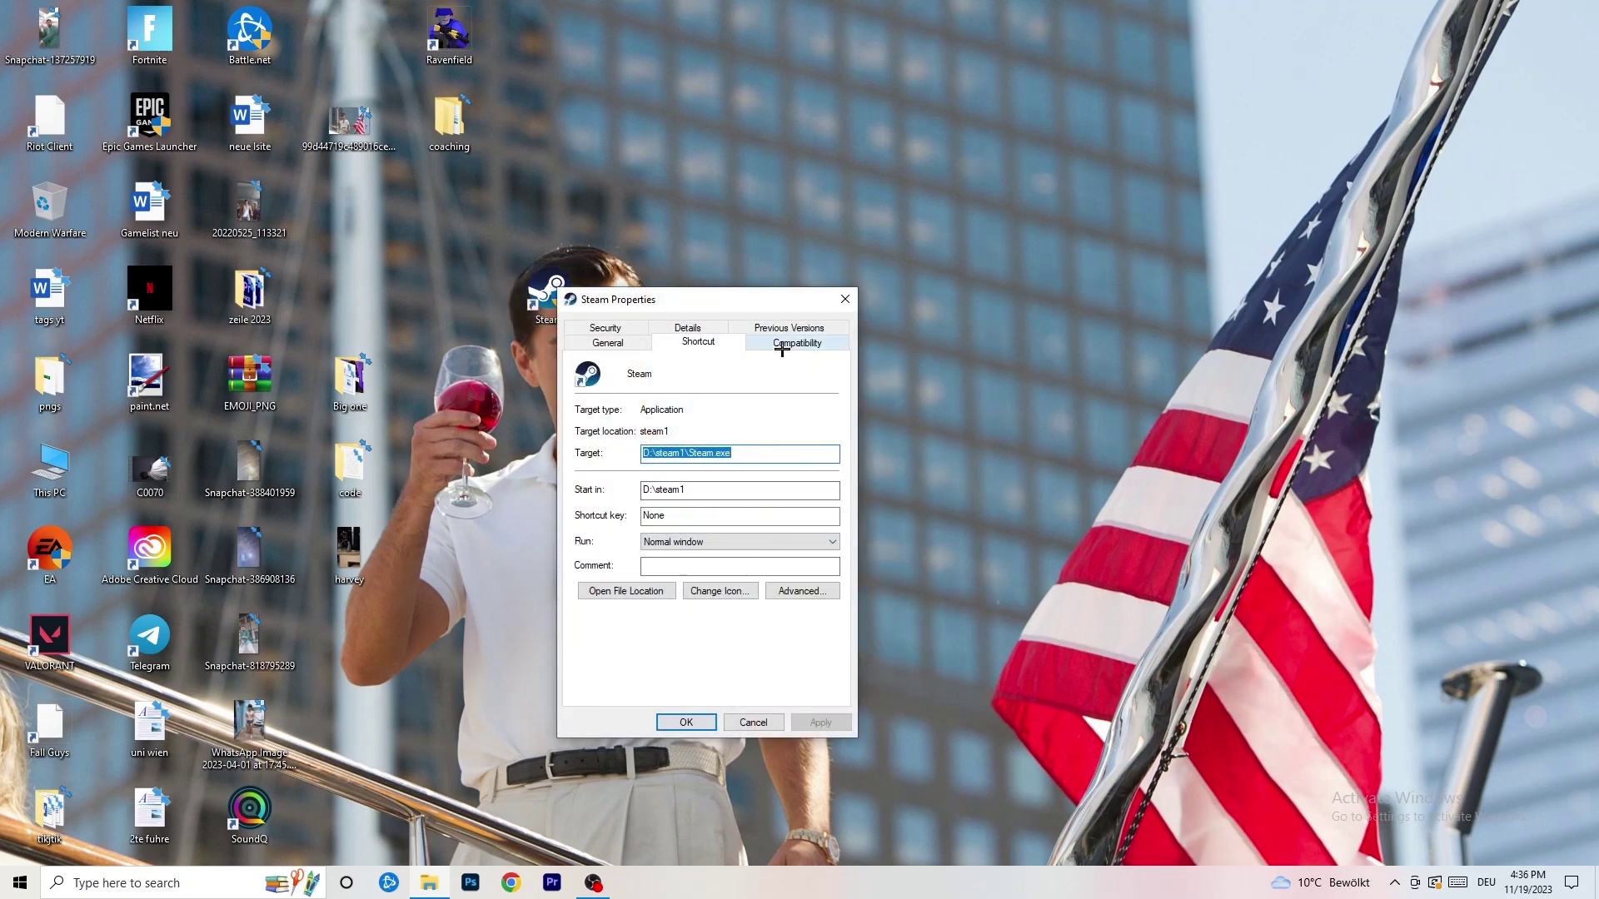
{"action": "left_click", "coordinate": [796, 343]}
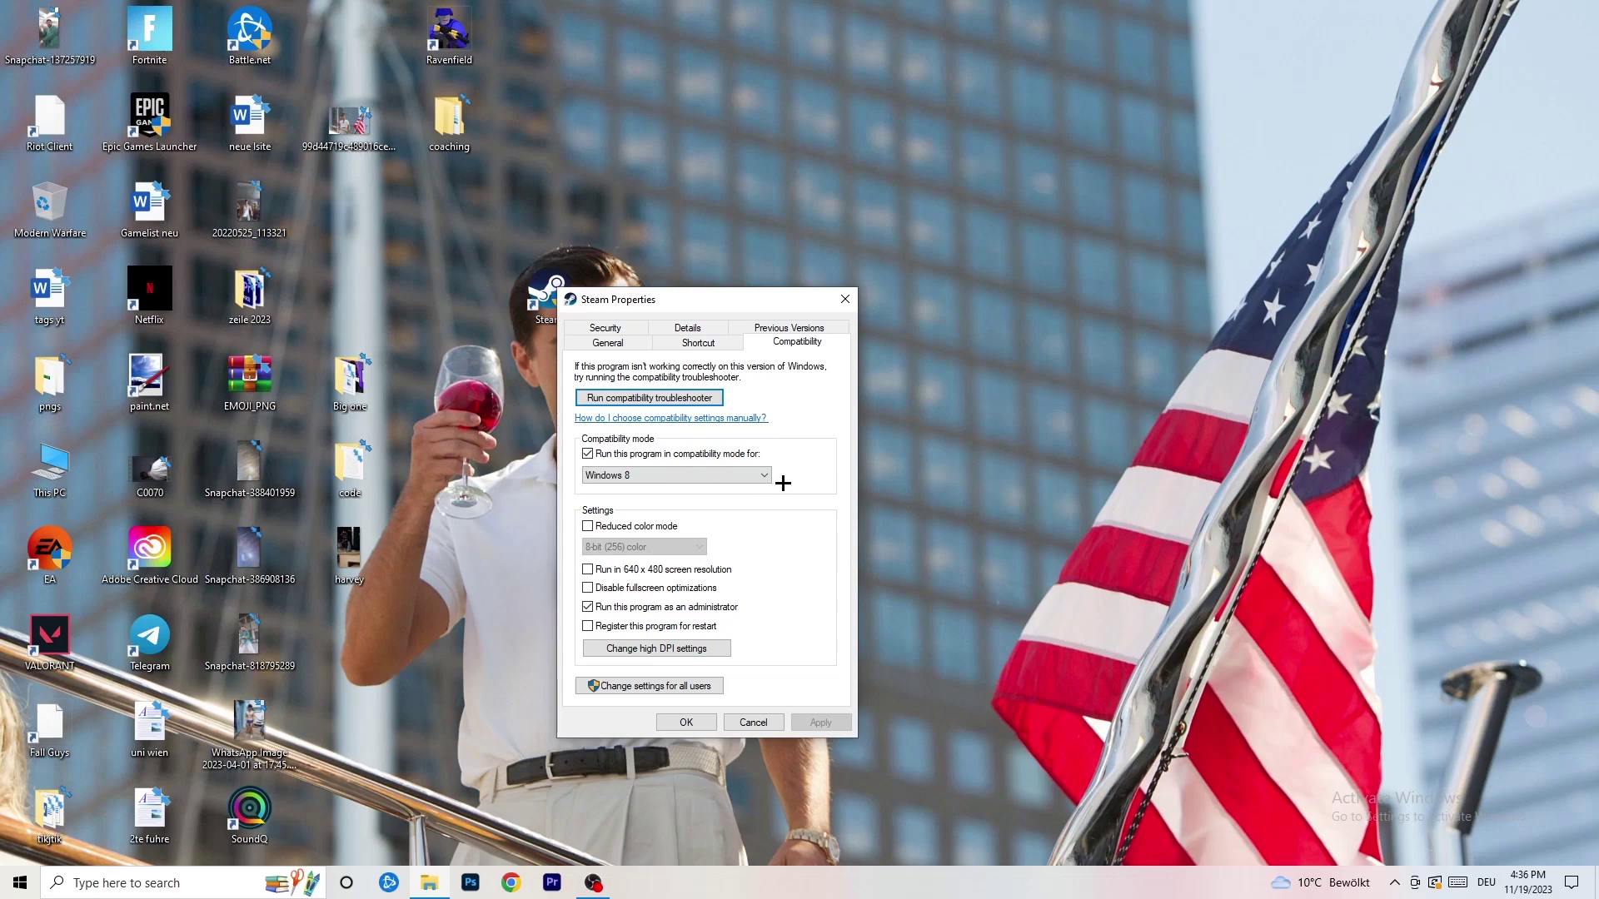
{"action": "left_click", "coordinate": [845, 299]}
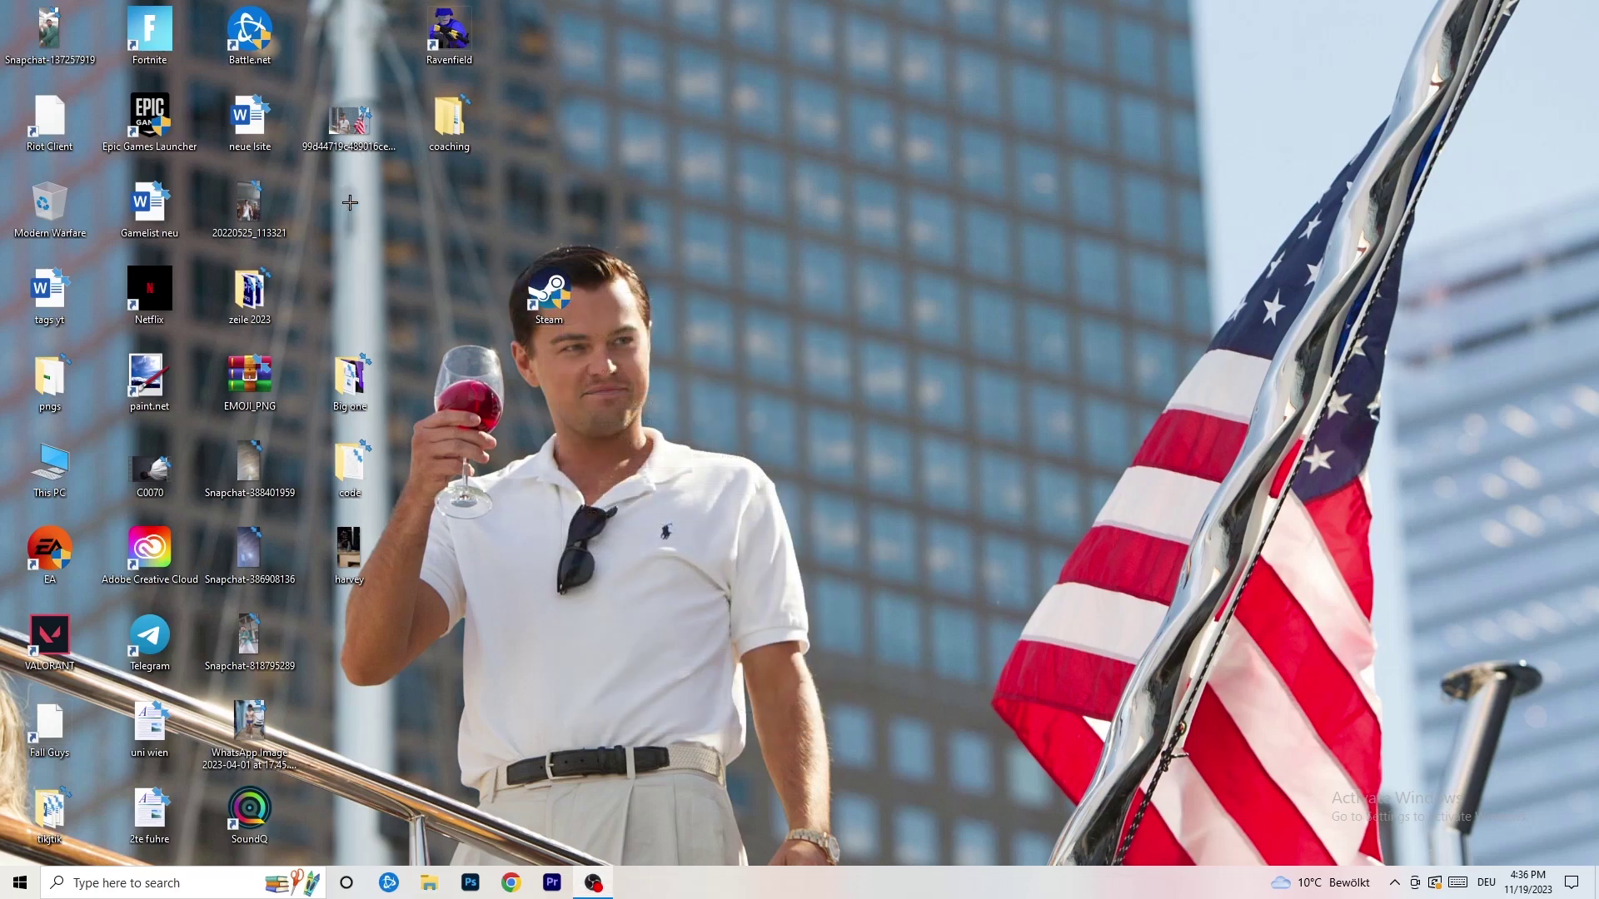
Move the Steam shortcut into the free slot in the fourth desktop icon column, directly under the image file
{"action": "left_click_drag", "start_coordinate": [350, 202], "coordinate": [350, 204]}
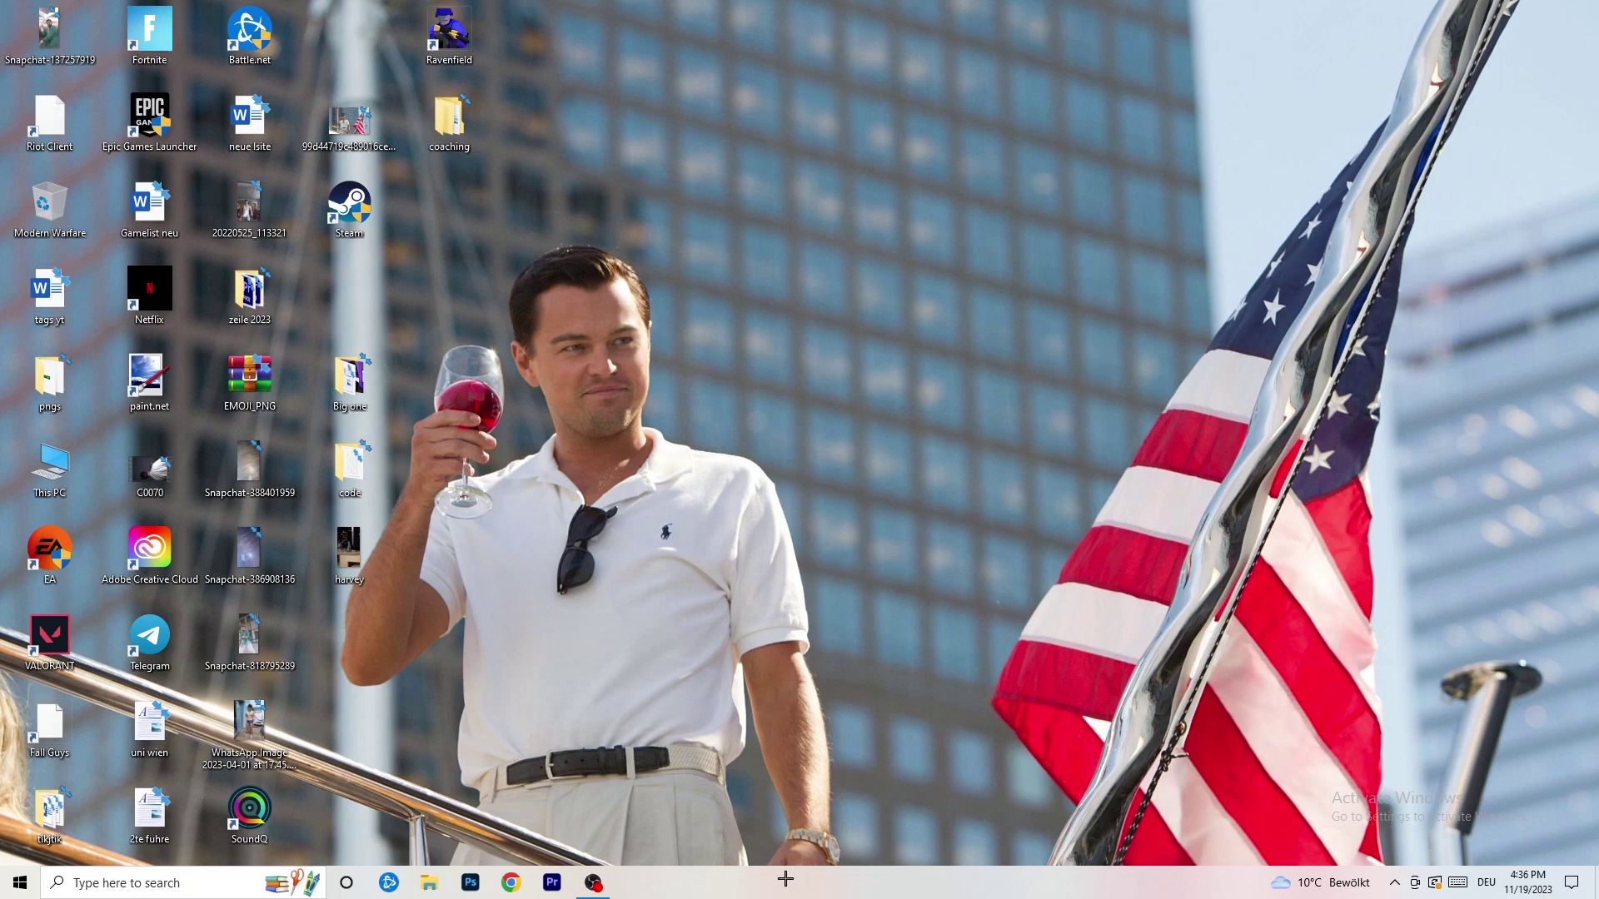
{"action": "left_click_drag", "start_coordinate": [784, 876], "coordinate": [666, 620]}
Open Task Manager maximized, review the priority levels offered for a Creative Cloud UI Helper process in the process details, and close it without changes
{"action": "right_click", "coordinate": [870, 893]}
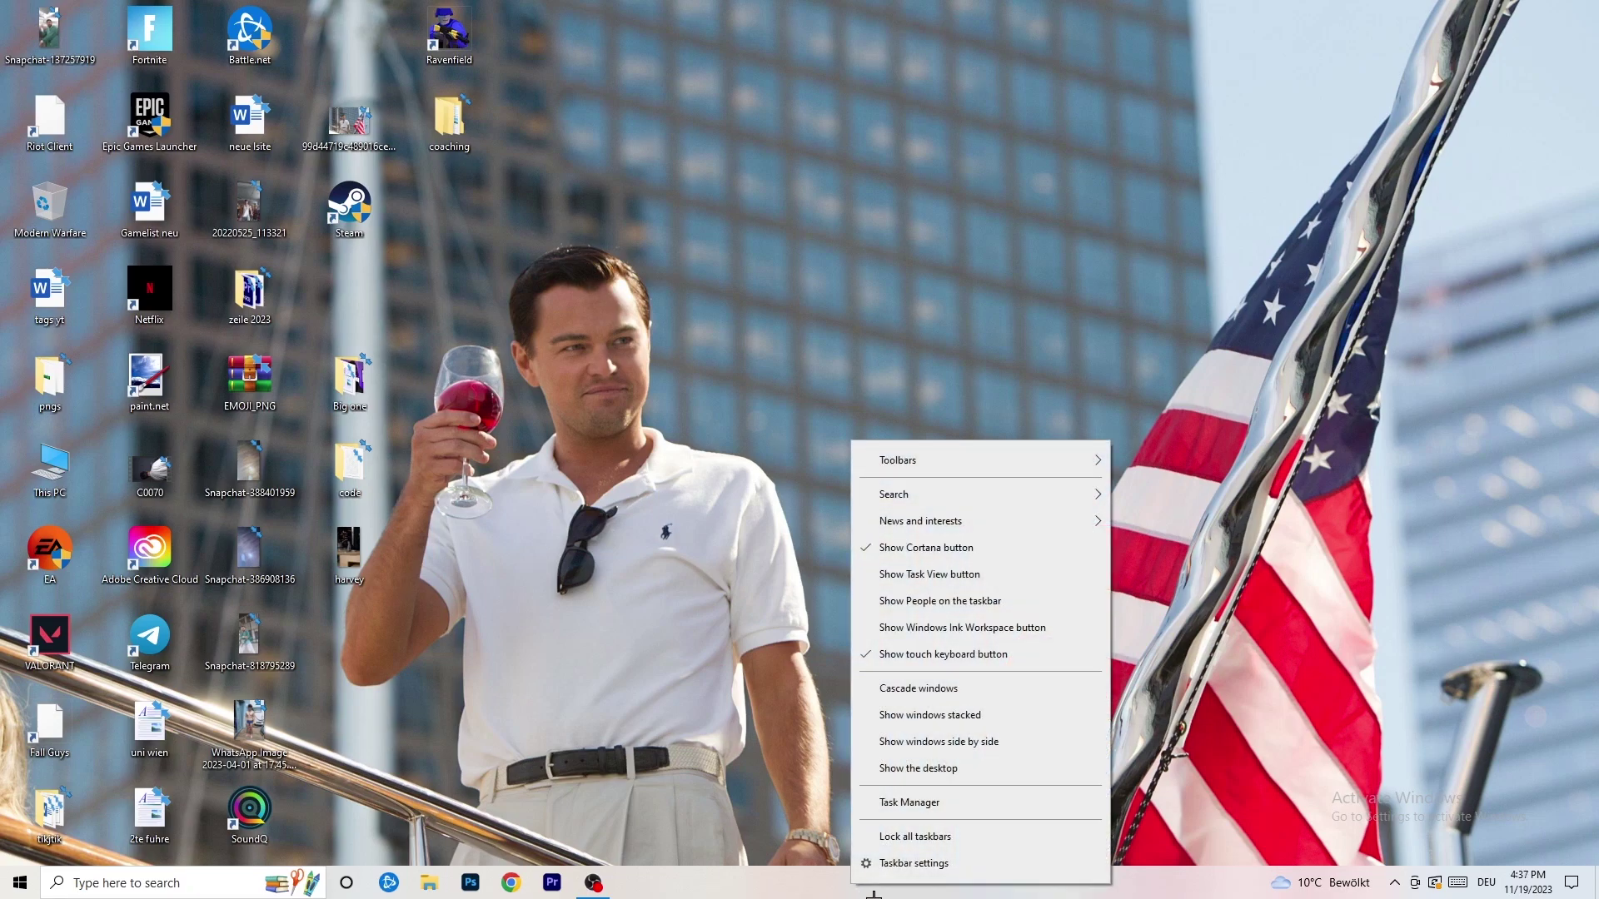
{"action": "left_click", "coordinate": [926, 803]}
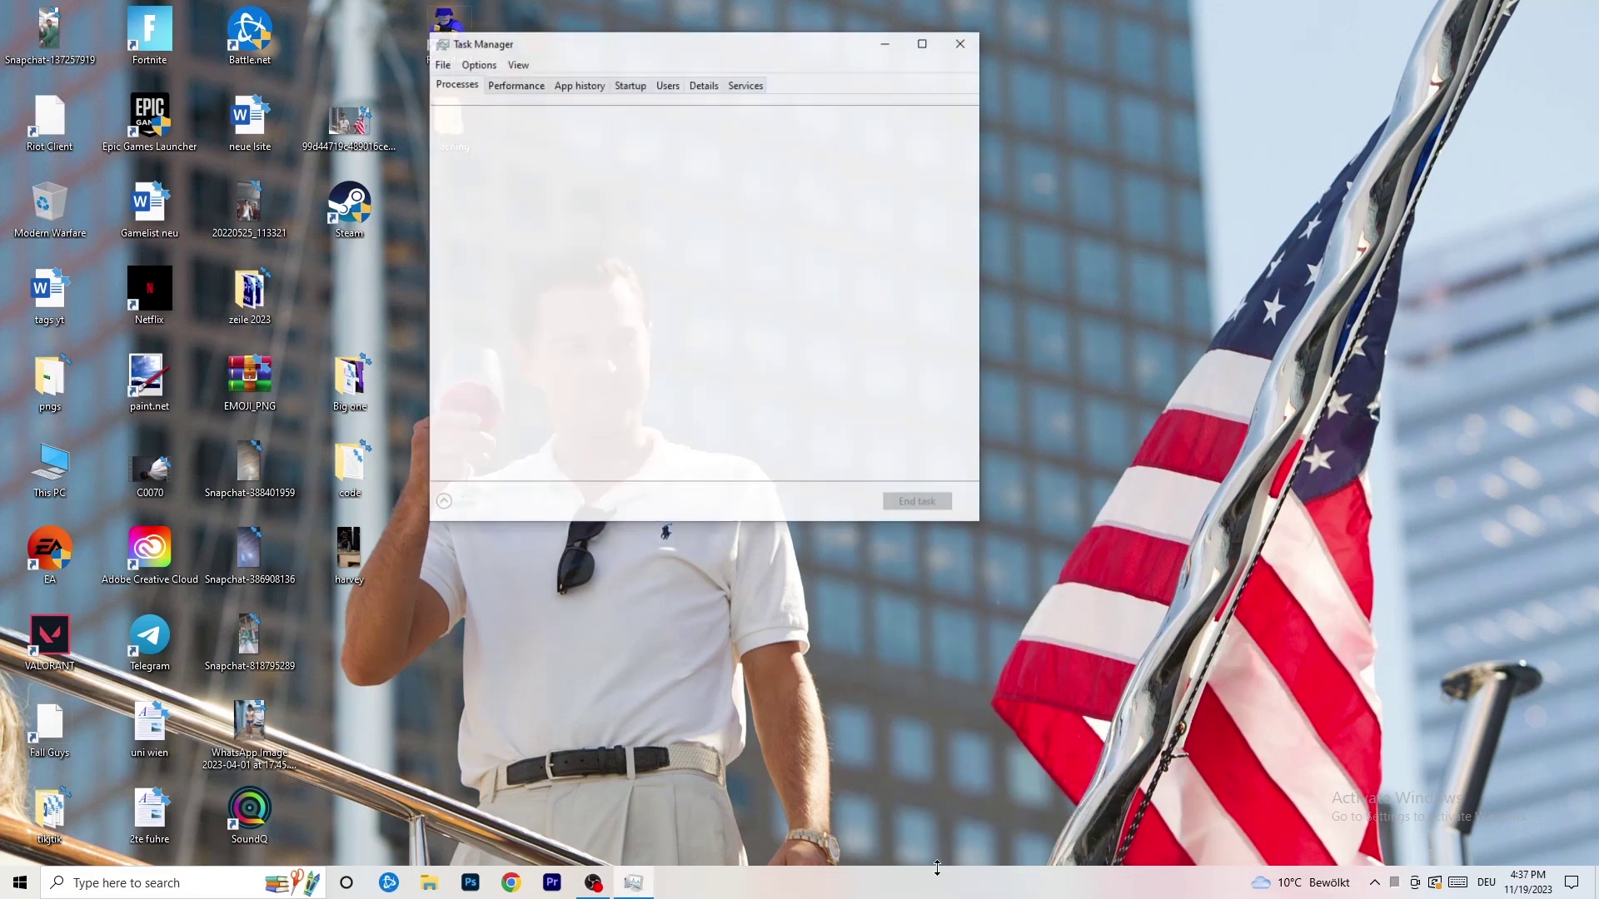
{"action": "left_click", "coordinate": [922, 43]}
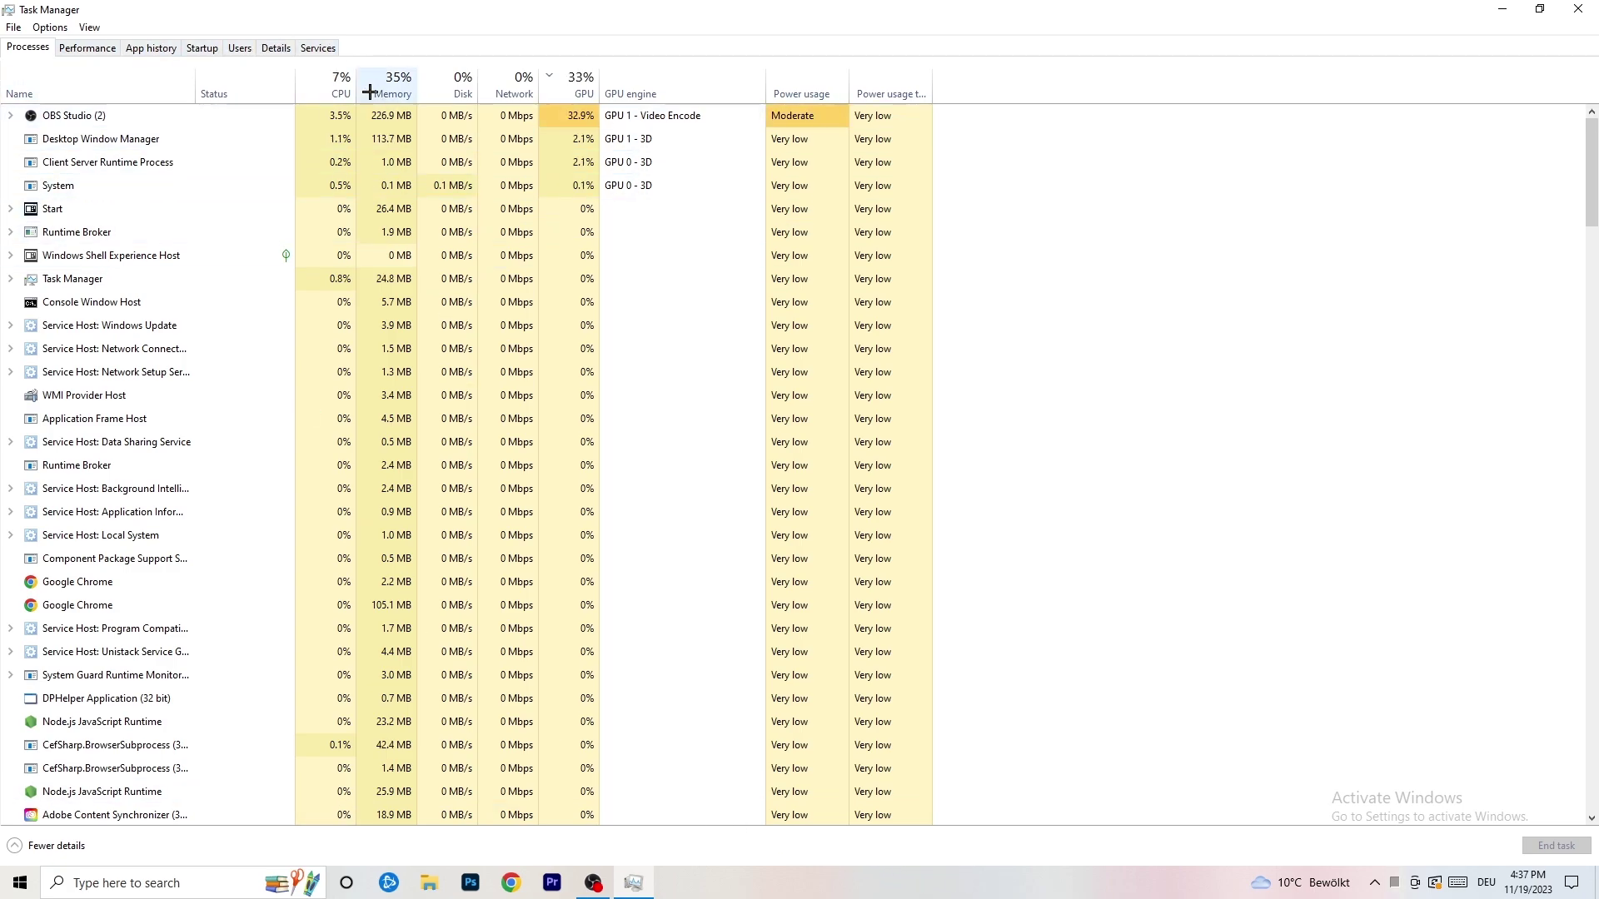
{"action": "left_click", "coordinate": [277, 48]}
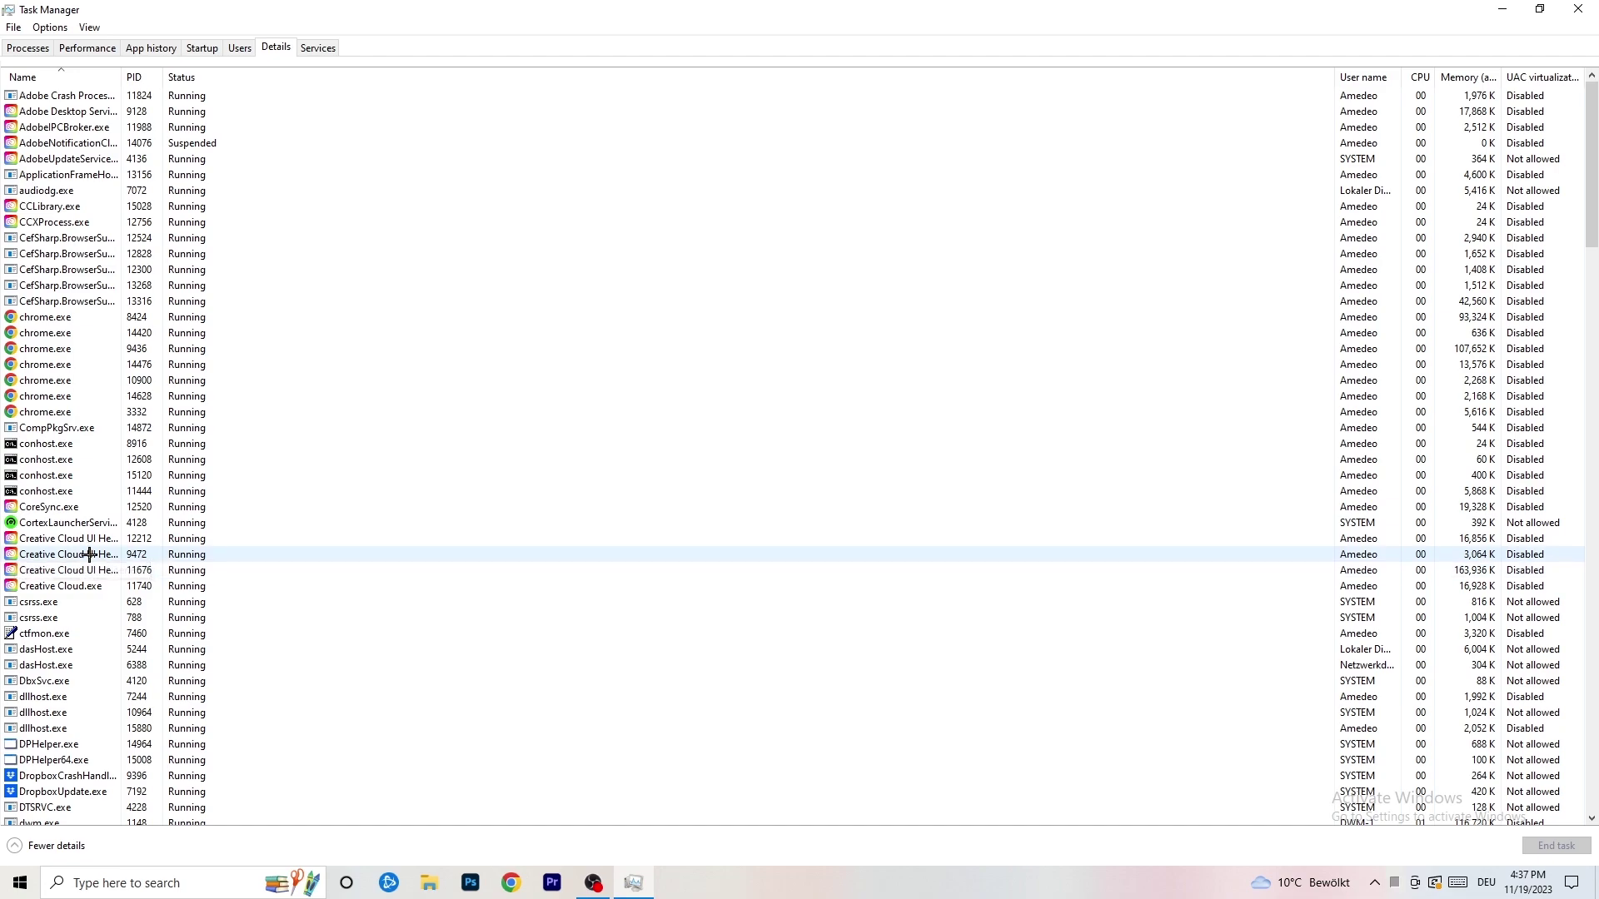
{"action": "right_click", "coordinate": [48, 553]}
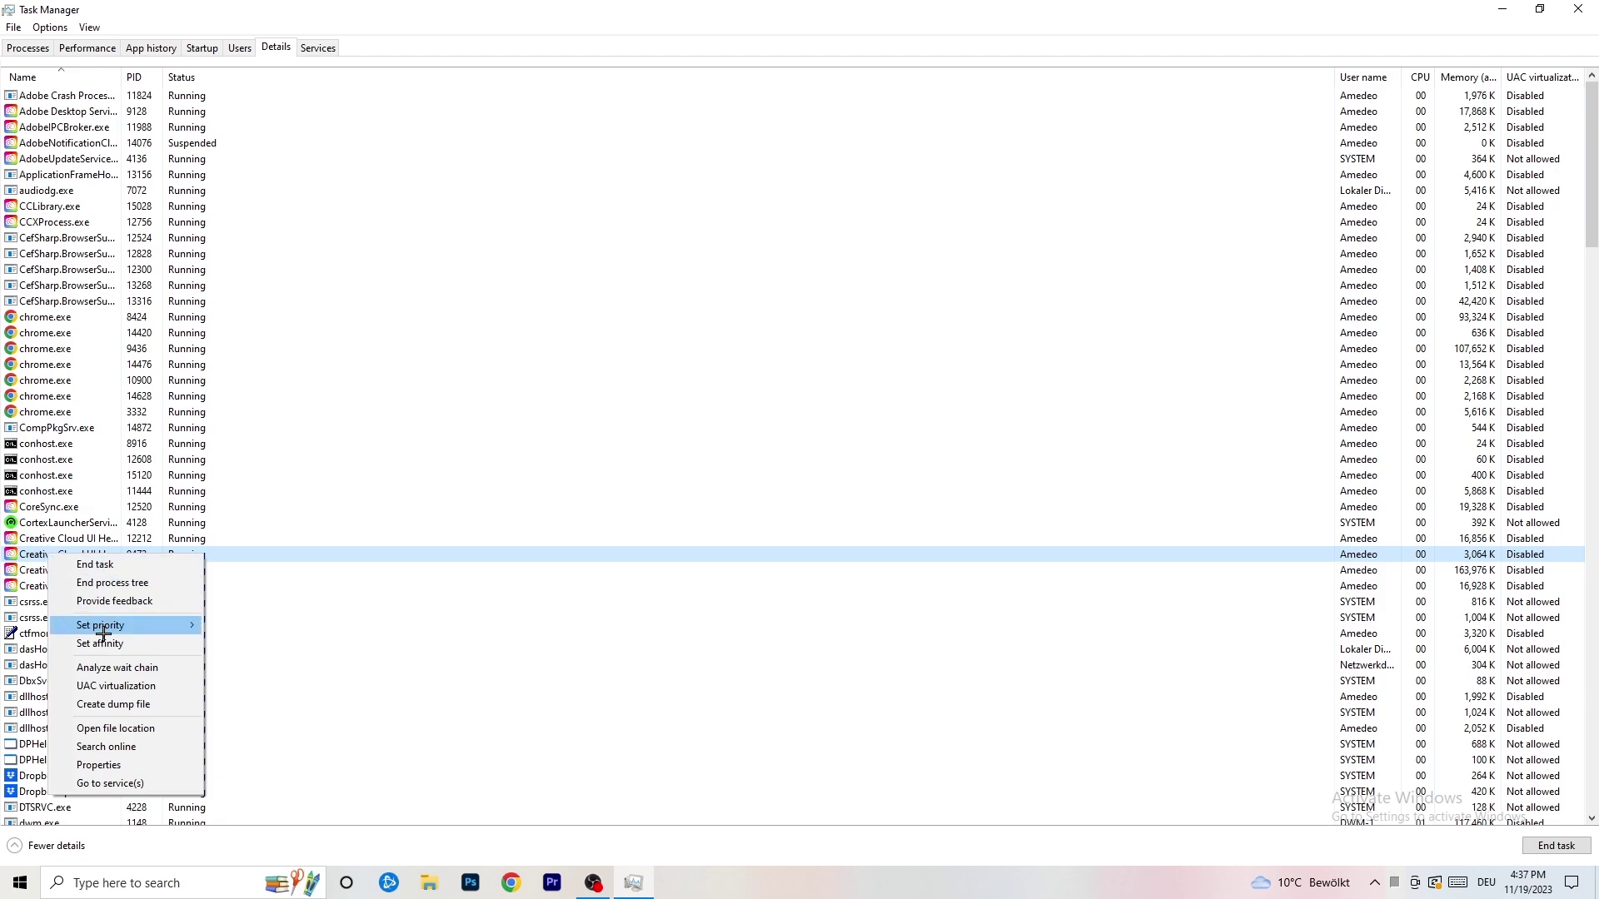
{"action": "mouse_move", "coordinate": [129, 628]}
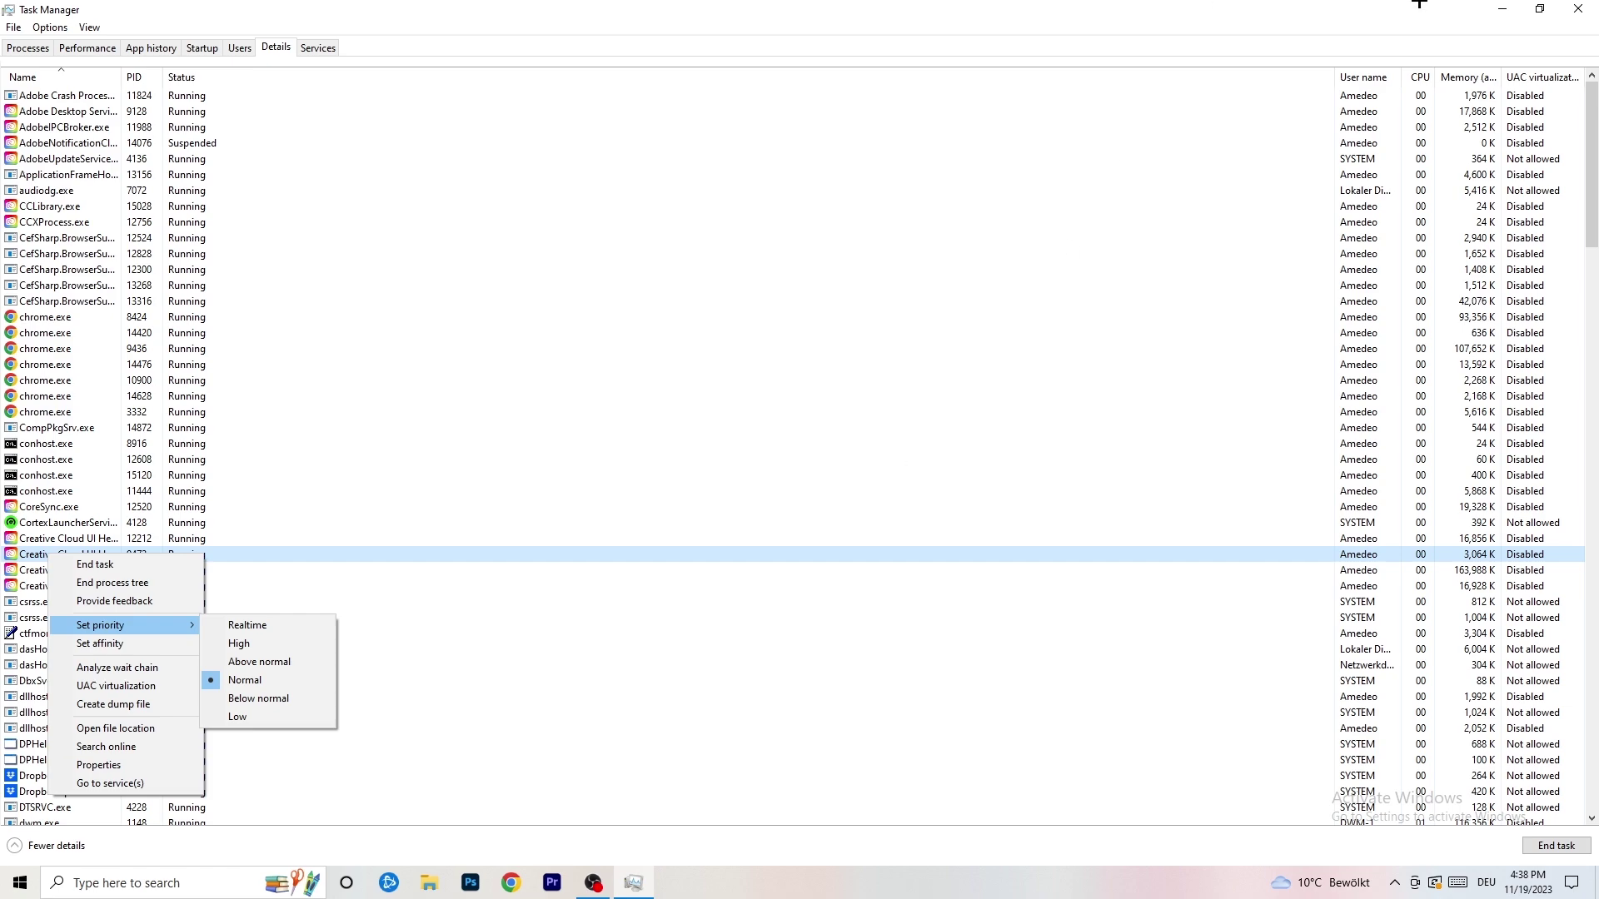
{"action": "key", "text": "alt+F4"}
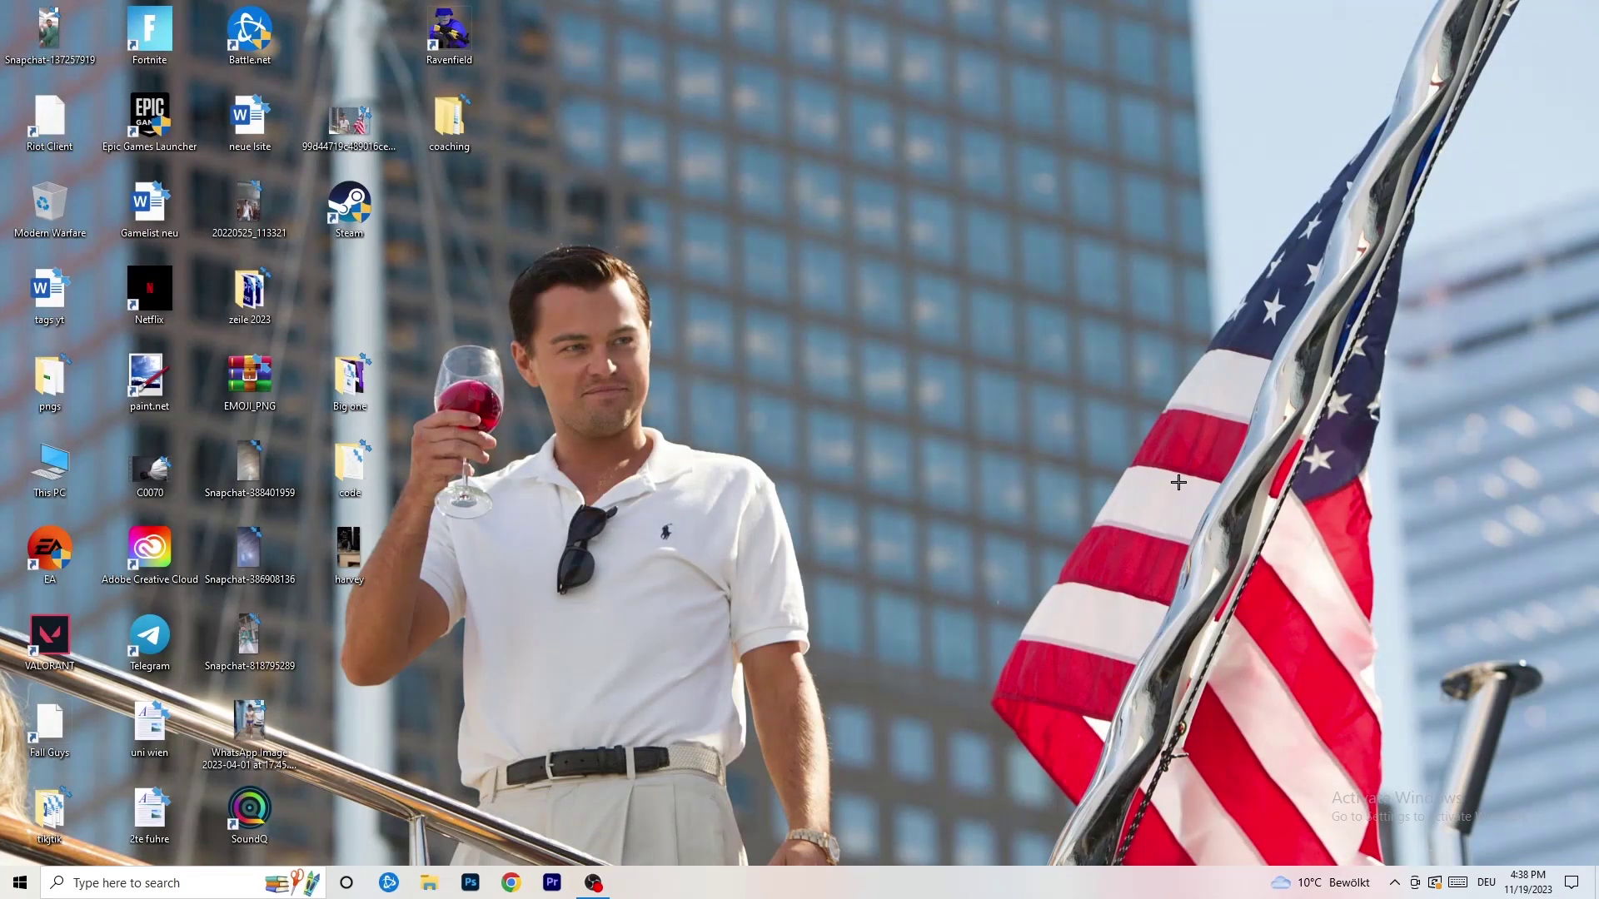